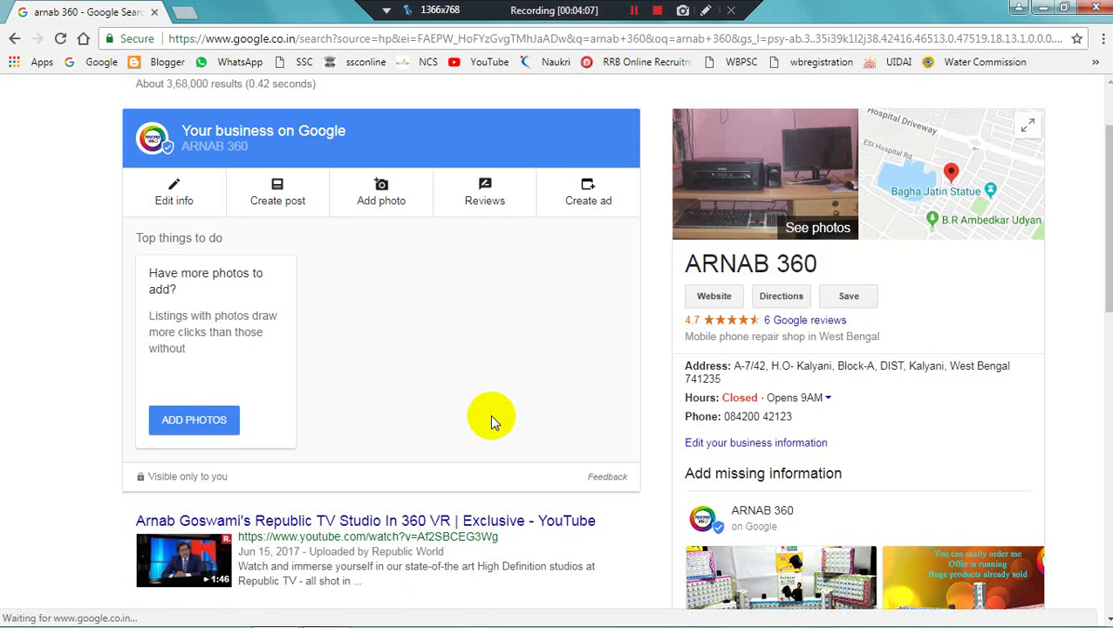
Step: Open the Google My Business dashboard for ARNAB 360 from the business card in the search results
scroll(248, 262, "up", 2)
left_click(706, 11)
mouse_move(99, 189)
left_mouse_down()
mouse_move(170, 487)
mouse_move(462, 586)
mouse_move(665, 568)
left_mouse_up()
left_click(705, 10)
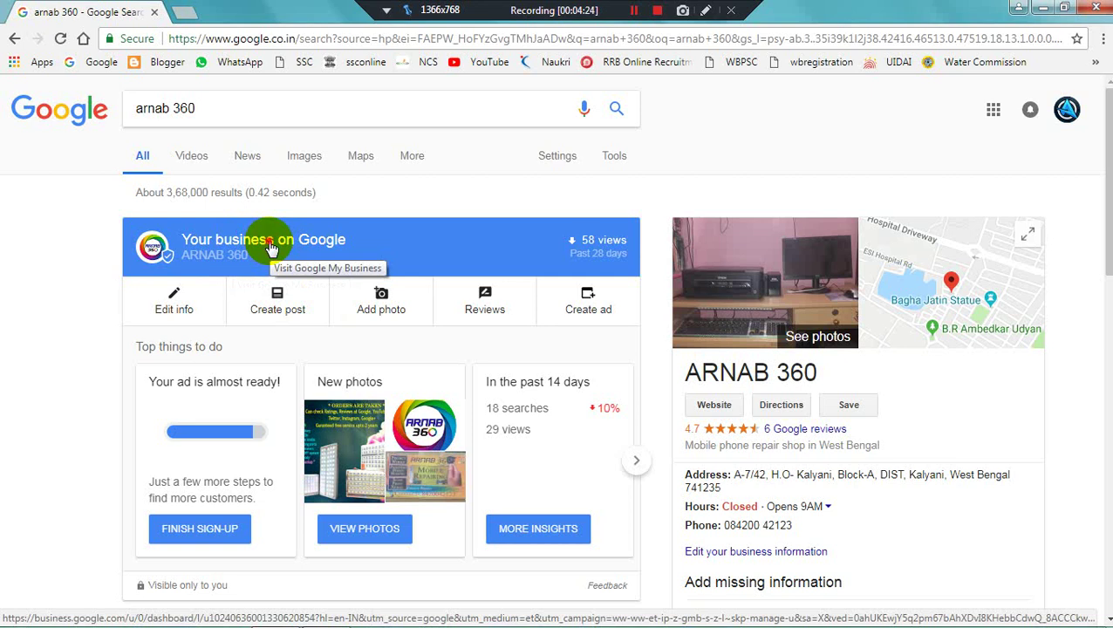
left_click(270, 247)
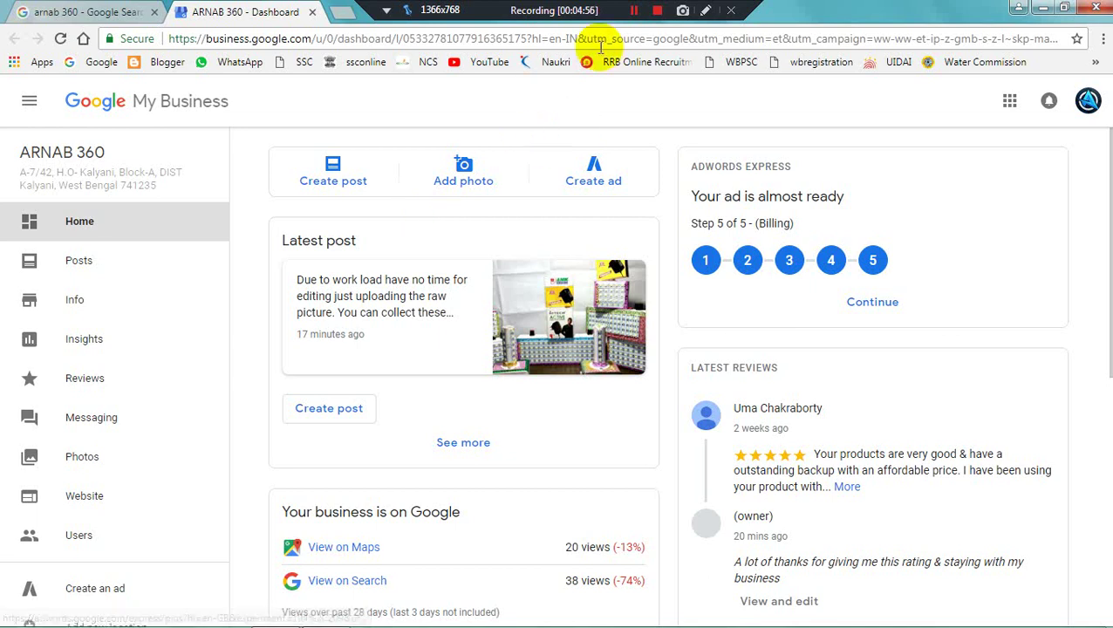
left_click(634, 10)
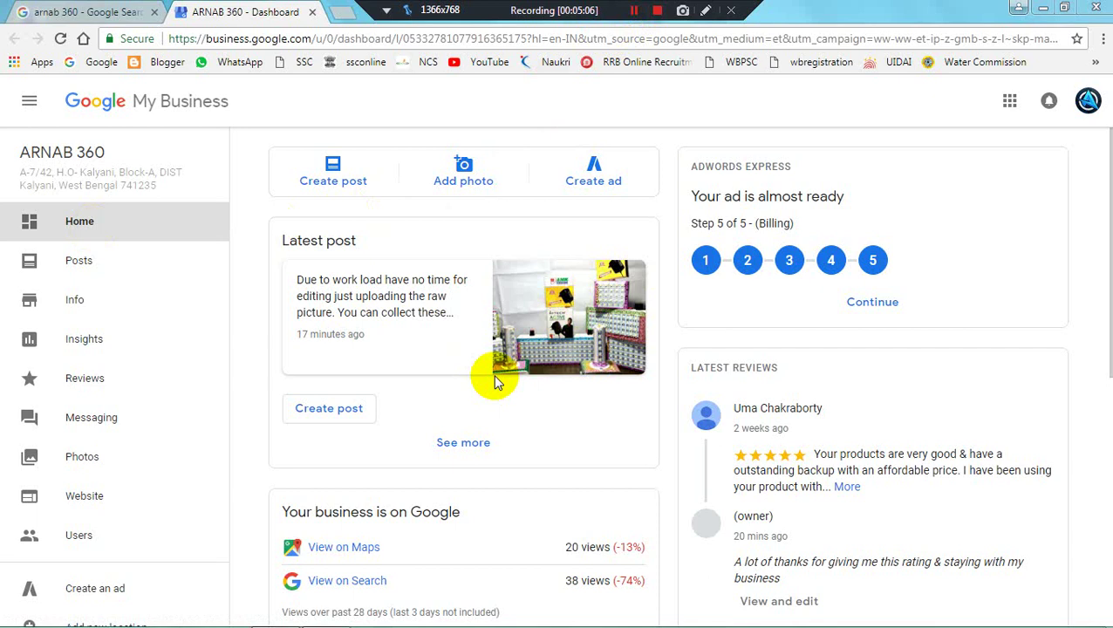
left_click(1065, 8)
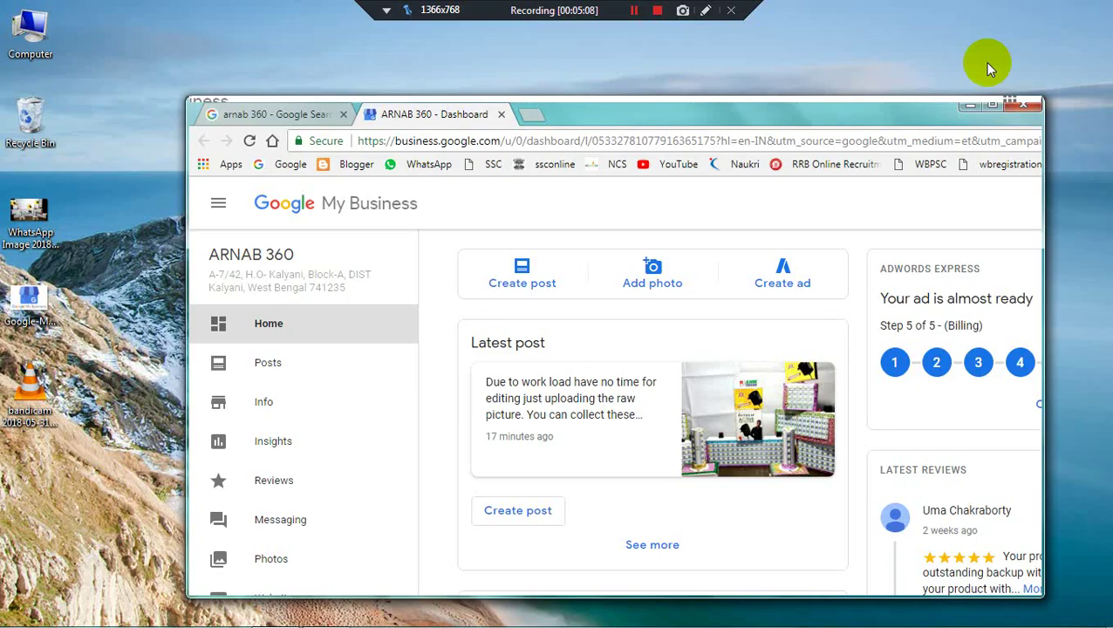
left_click(991, 105)
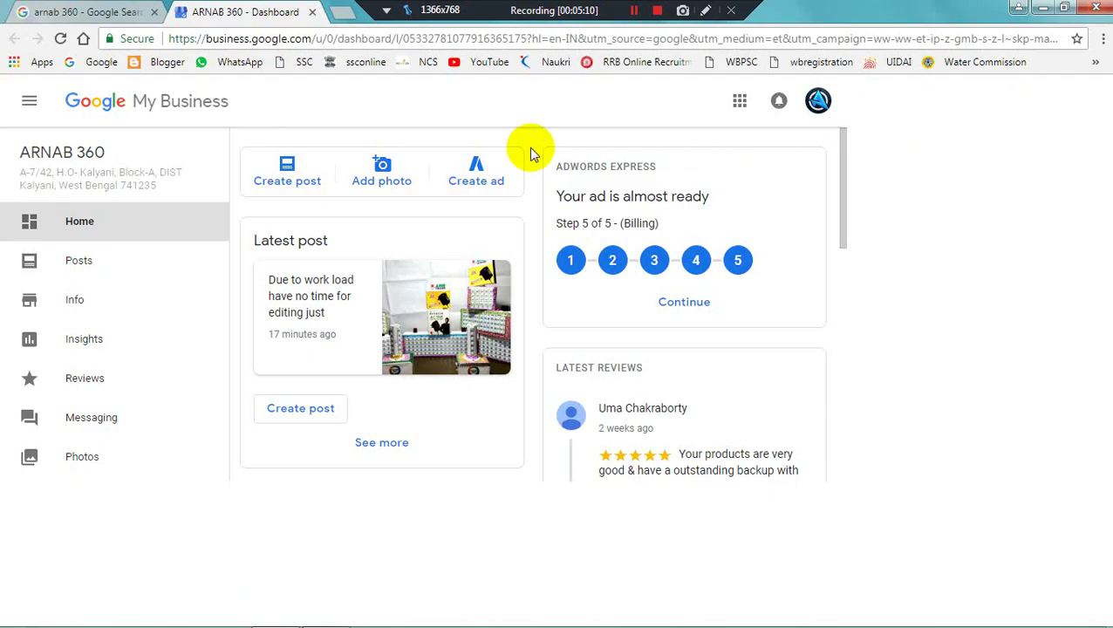
Step: Examine the dashboard's reviews and customer photos sections and its shortcuts for creating a post, adding a photo and creating an ad
scroll(368, 244, "down", 5)
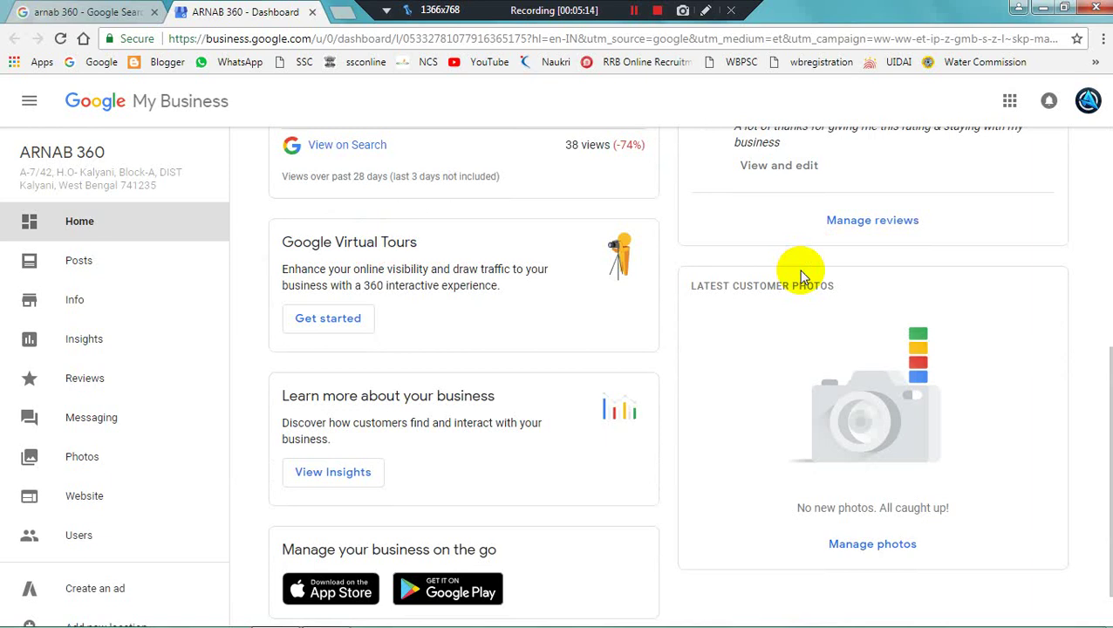
scroll(801, 277, "up", 5)
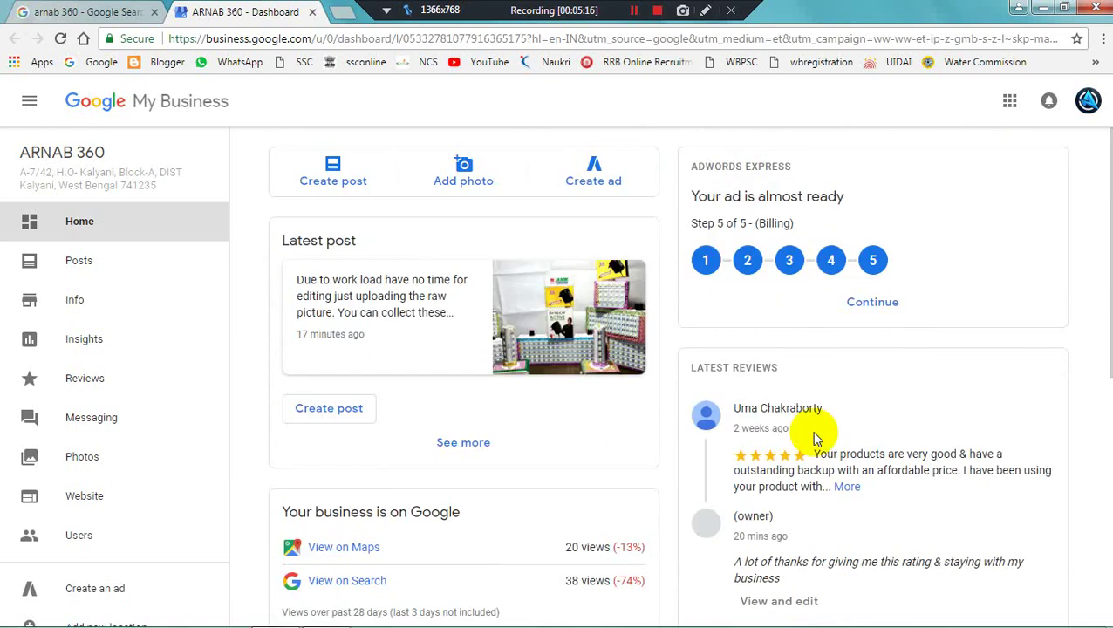
scroll(826, 425, "down", 1)
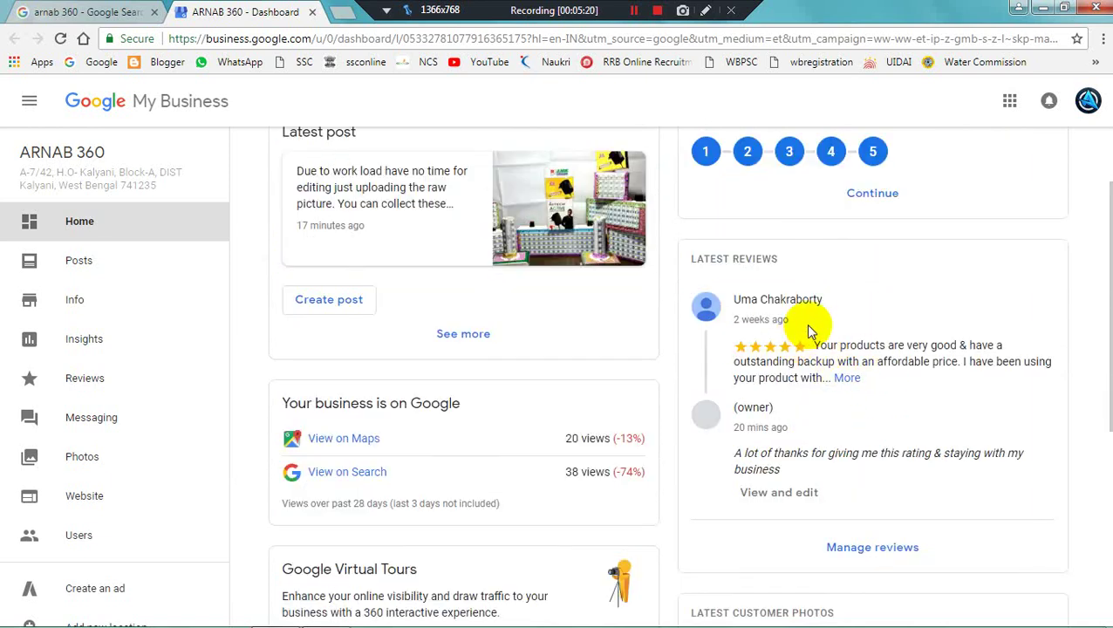
scroll(824, 276, "up", 1)
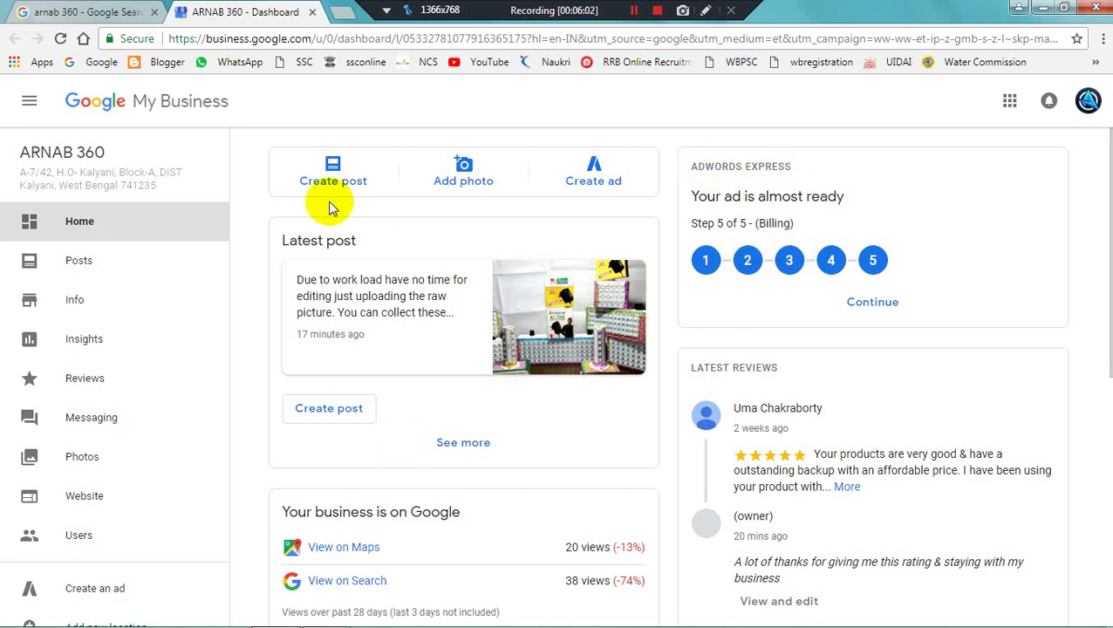
left_click(706, 10)
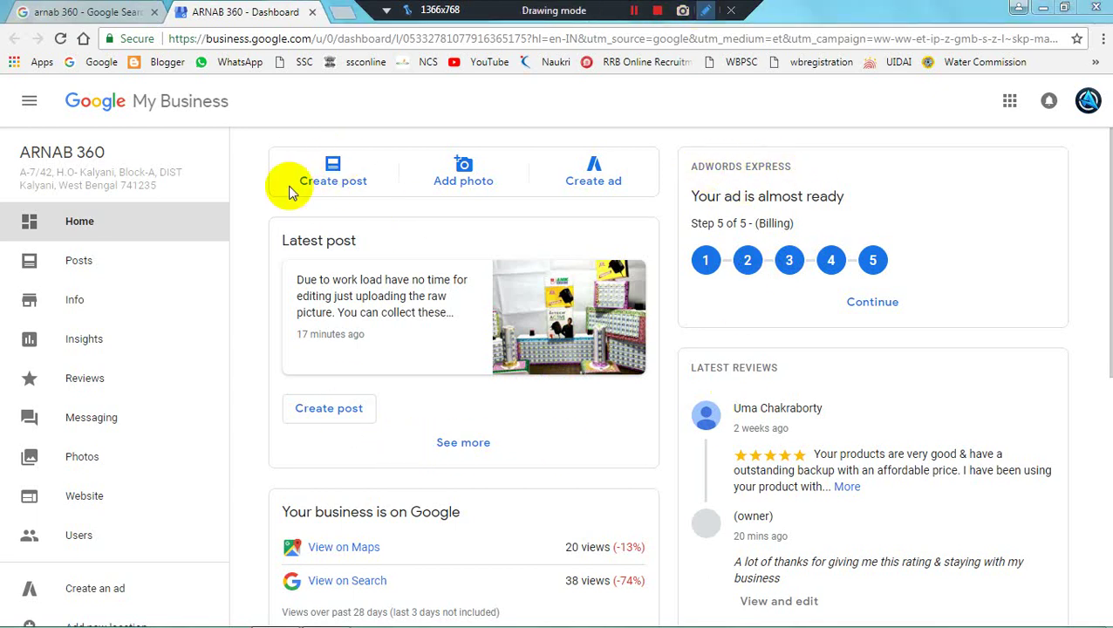
mouse_move(284, 153)
left_mouse_down()
mouse_move(358, 213)
mouse_move(383, 209)
left_mouse_up()
left_click_drag(422, 147, 513, 203)
mouse_move(562, 155)
left_mouse_down()
mouse_move(643, 208)
mouse_move(561, 207)
left_mouse_up()
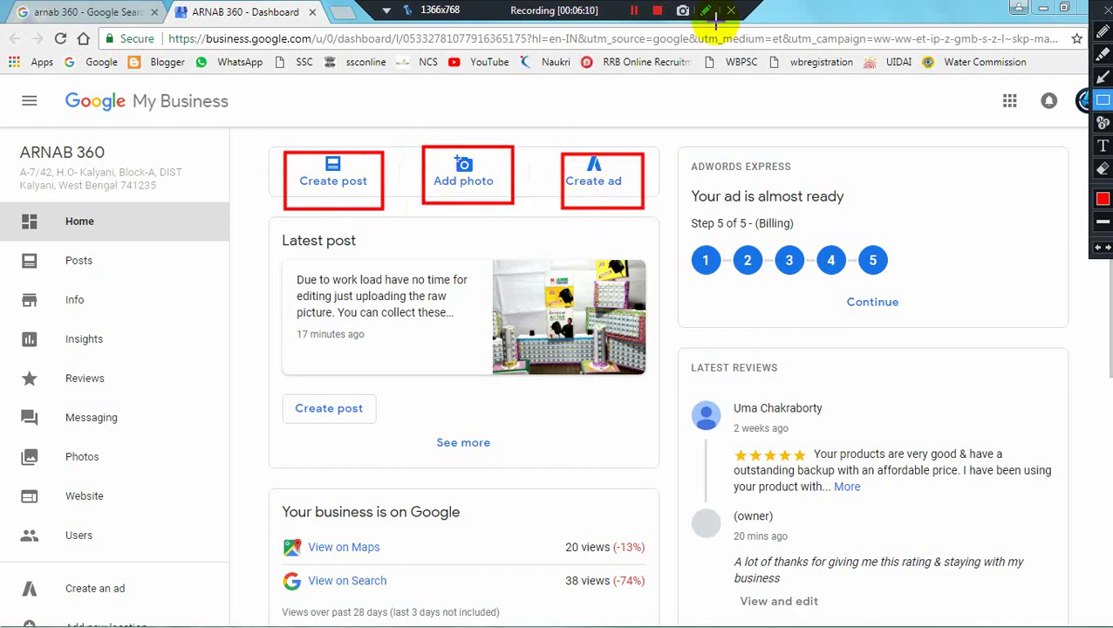
left_click(1103, 29)
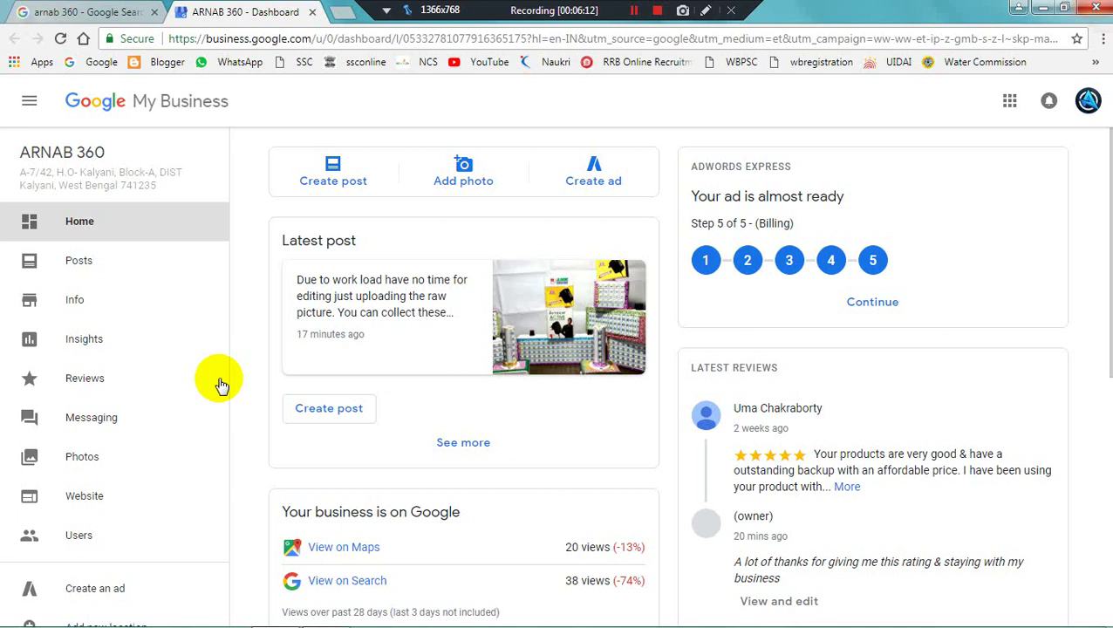
Step: Open the business's Posts page and look through the previously published posts
left_click(105, 264)
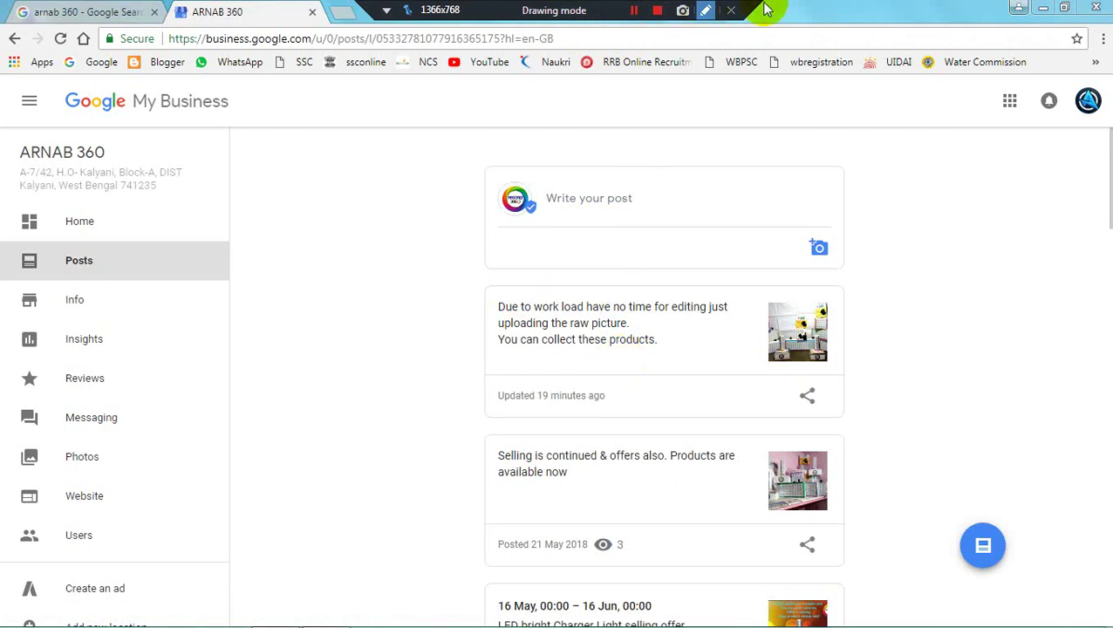
scroll(613, 335, "down", 8)
scroll(650, 340, "down", 3)
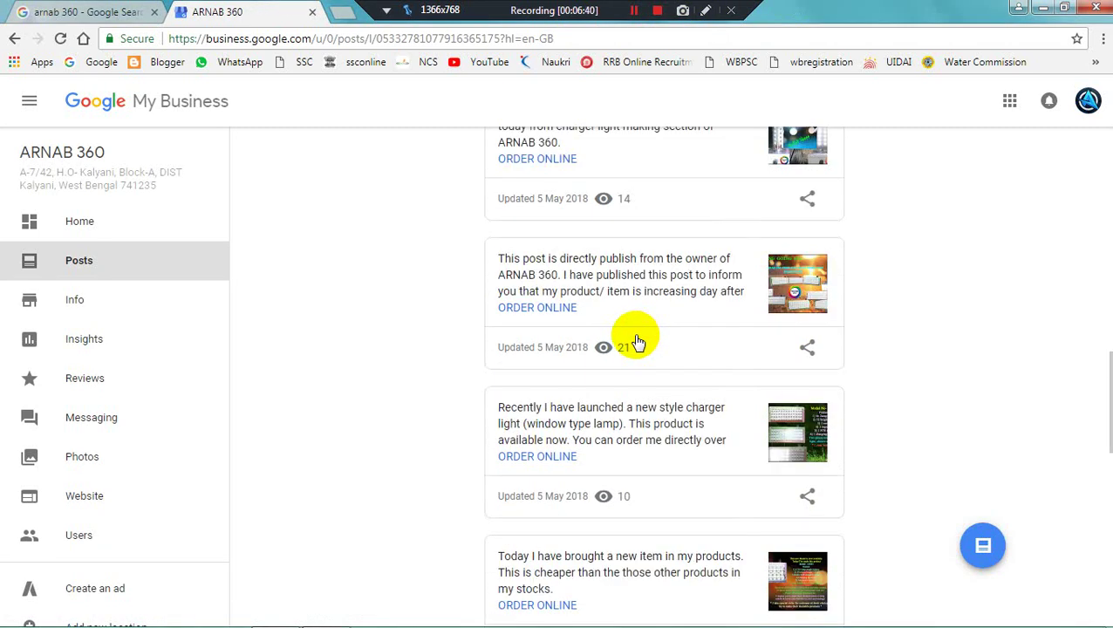
scroll(636, 340, "up", 12)
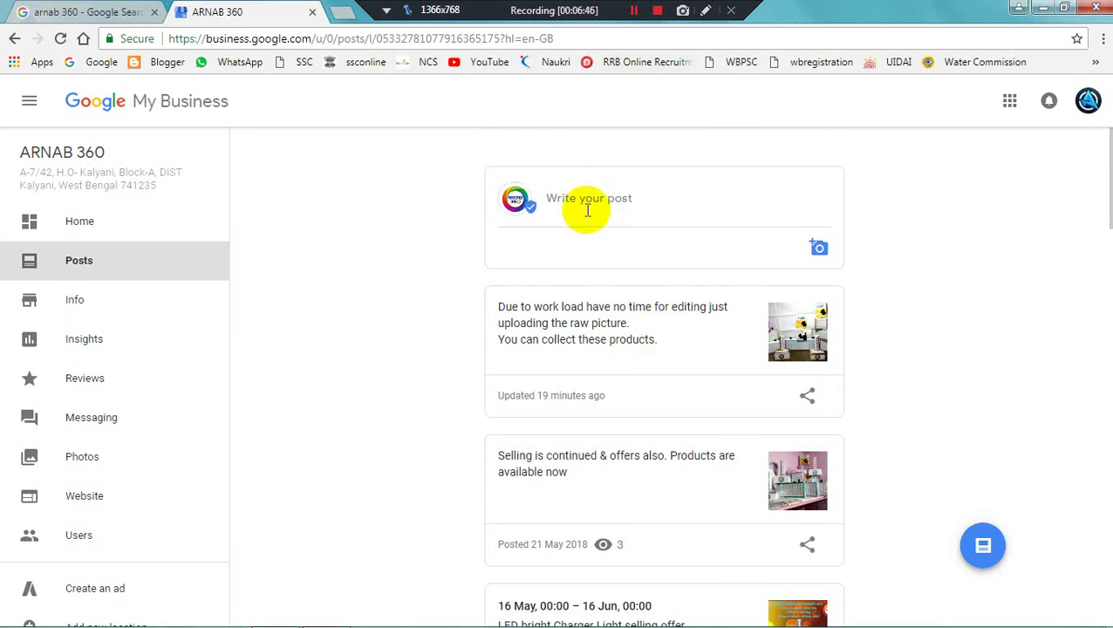
Step: Start a new post and examine the Event and Offer forms before returning to the What's New type
left_click(593, 209)
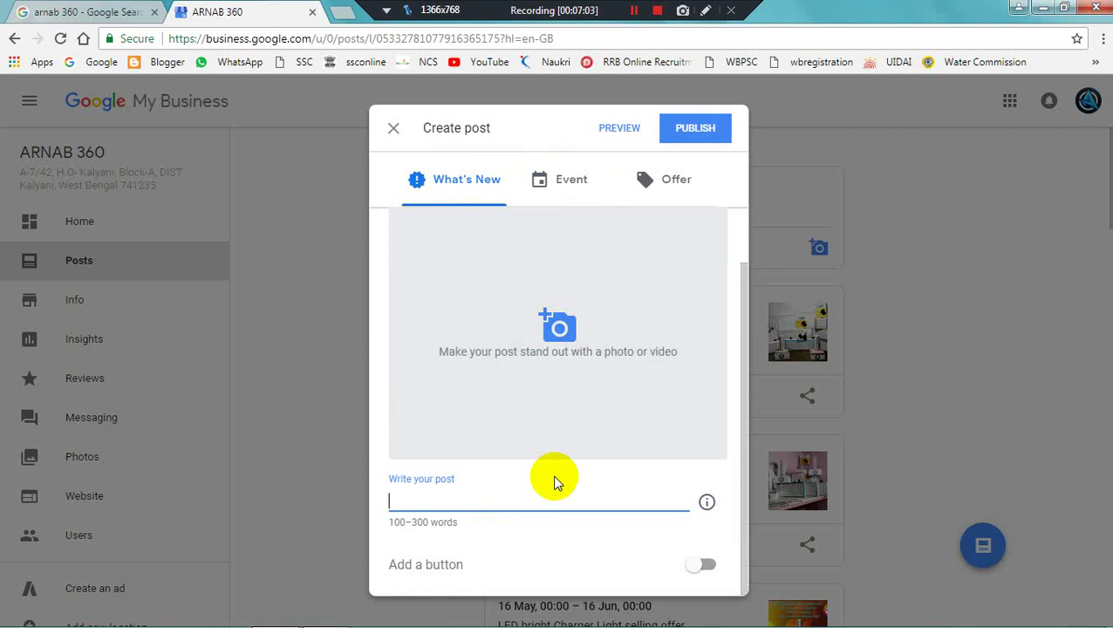
left_click(576, 181)
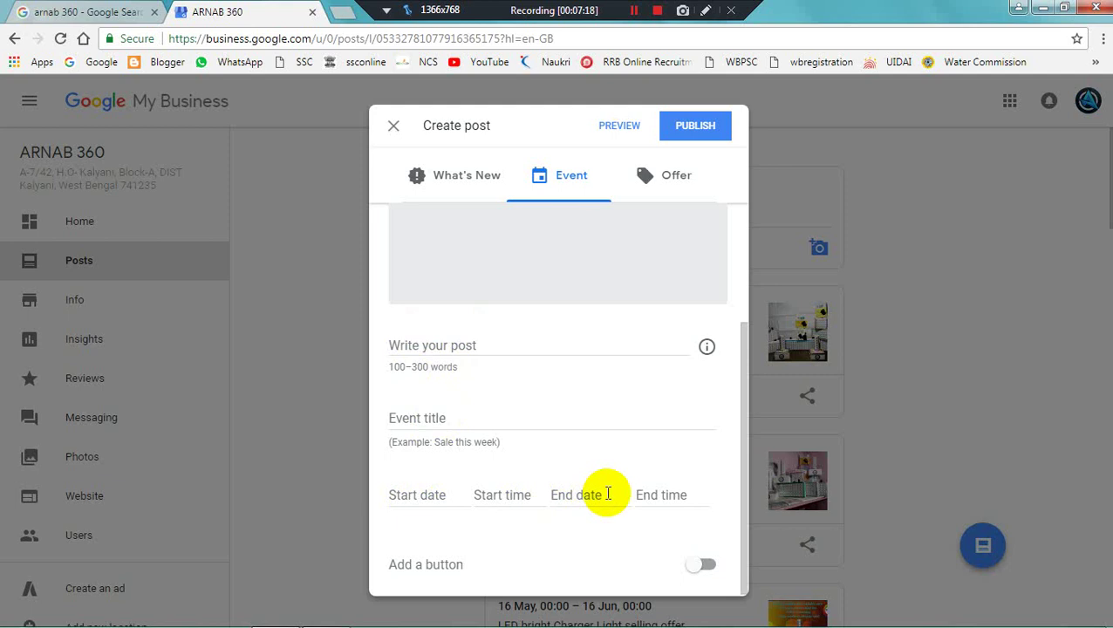
left_click(672, 178)
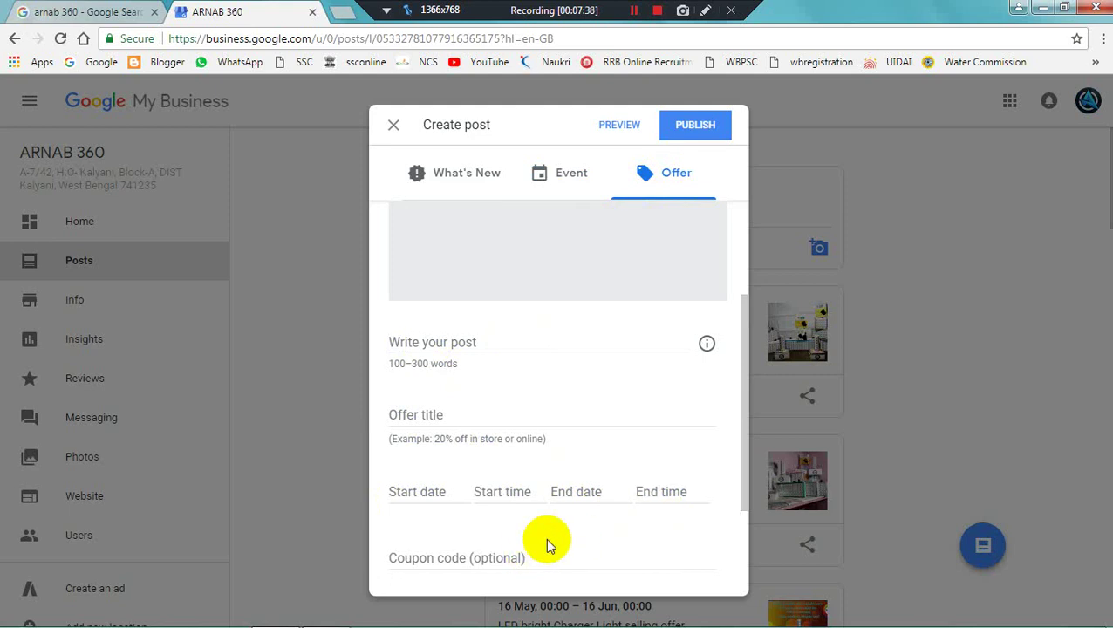
scroll(545, 537, "down", 2)
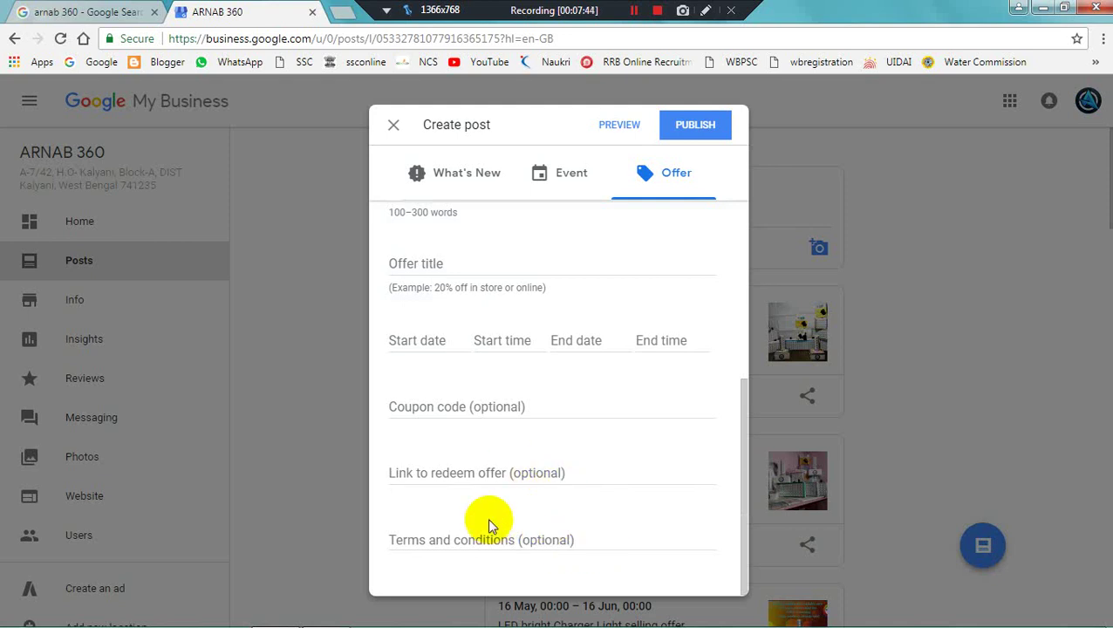
left_click(468, 178)
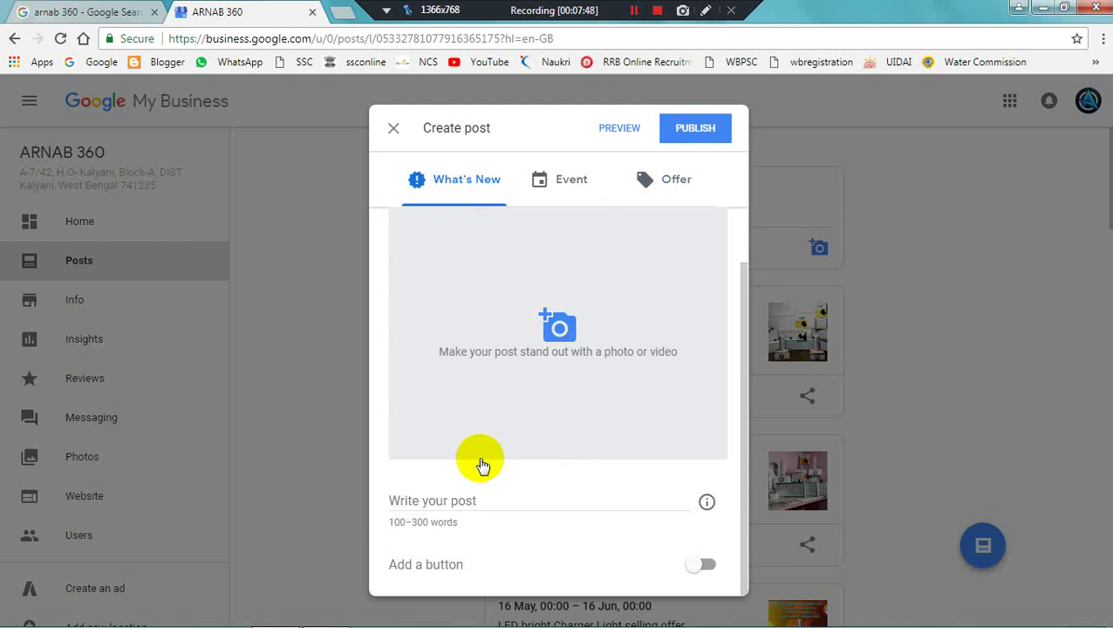
Step: Begin the post text with "Hi my dear customers, I am happy to help you."
left_click(464, 499)
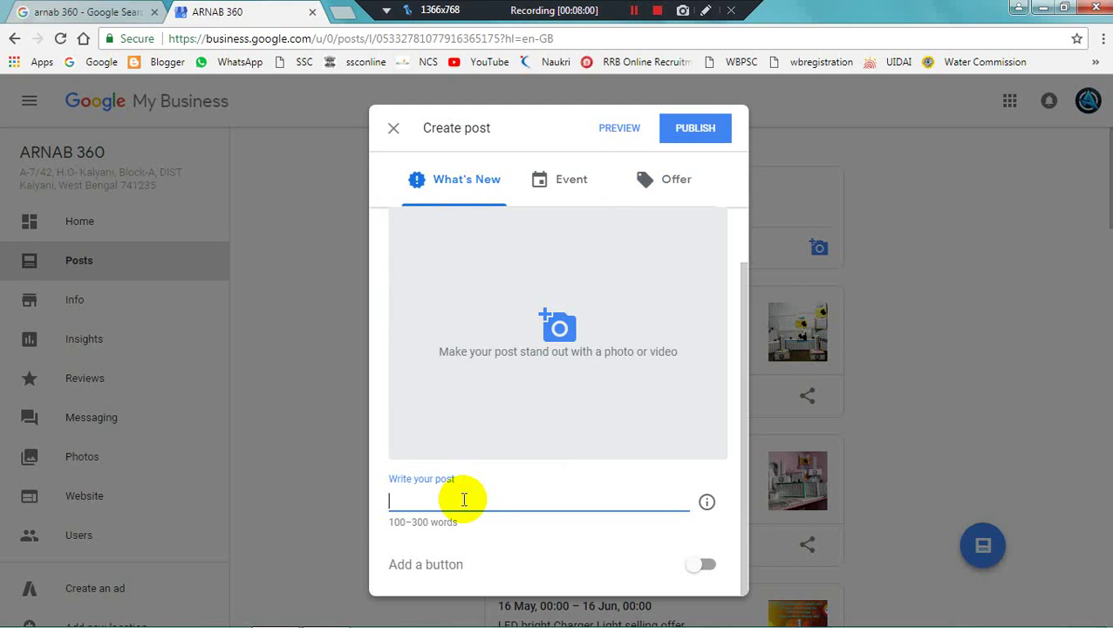
type("Hi my dewar")
key("BackSpace")
key("BackSpace")
key("BackSpace")
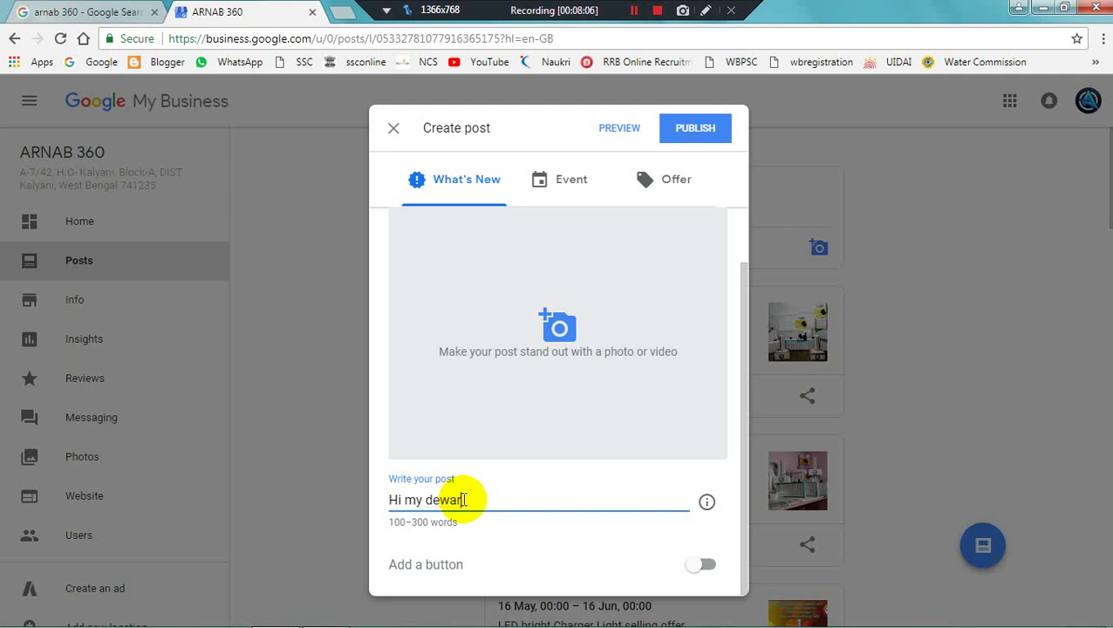
type("ar customers")
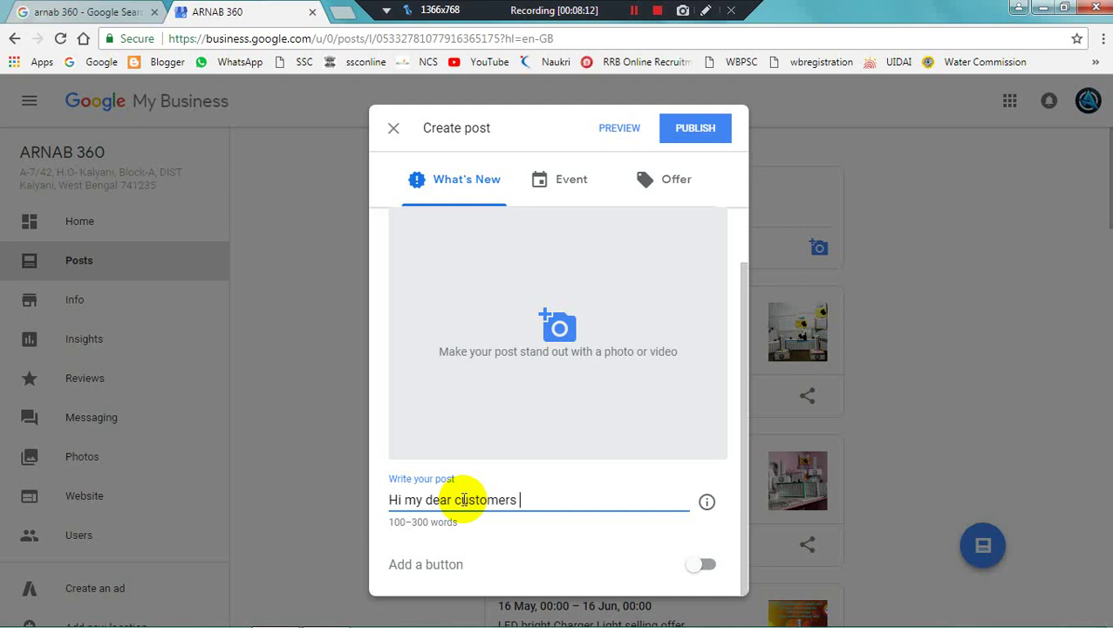
type(", I am happy to he")
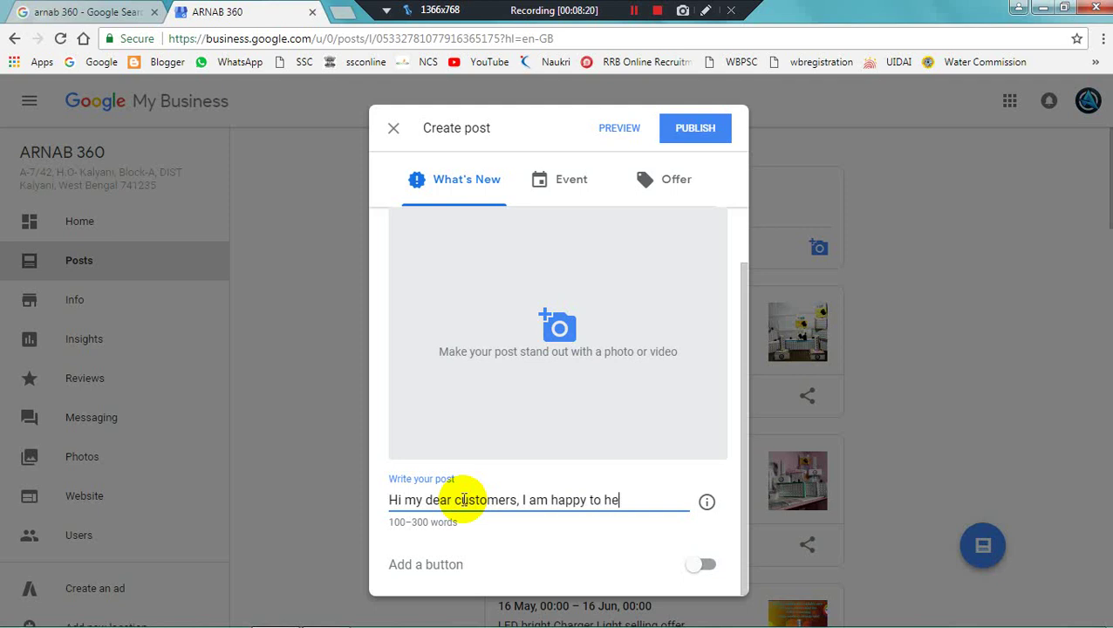
type("lp you. ")
Step: Continue the post text with "I will try my level best to help you at the next time. Please stay with my business."
type("Ulm")
key("BackSpace")
key("BackSpace")
key("BackSpace")
type("I will try my ")
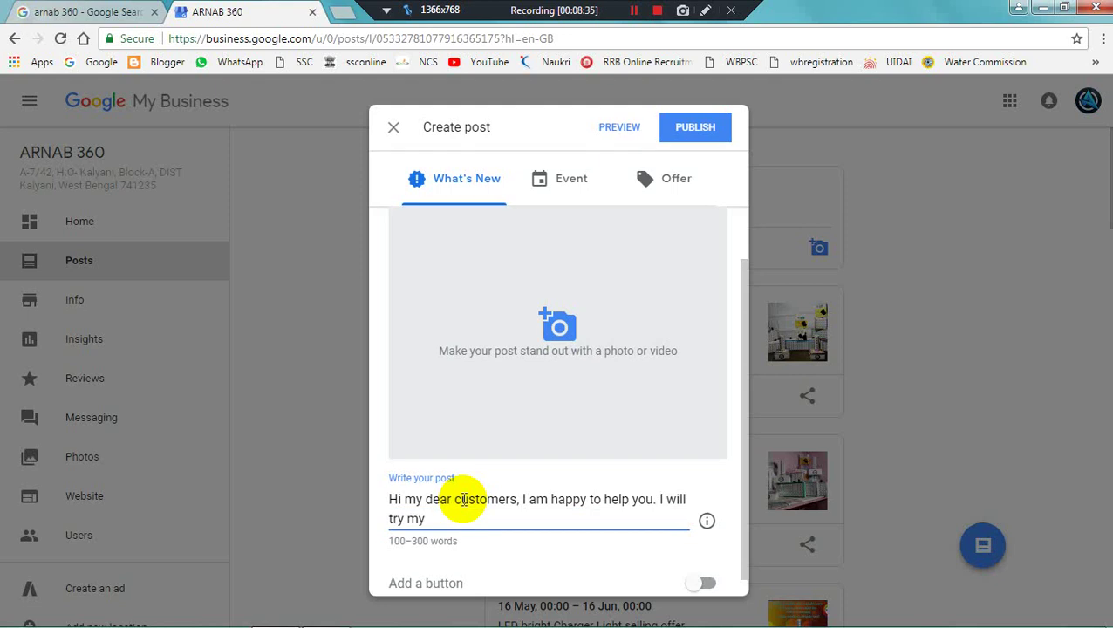
type("level best to h")
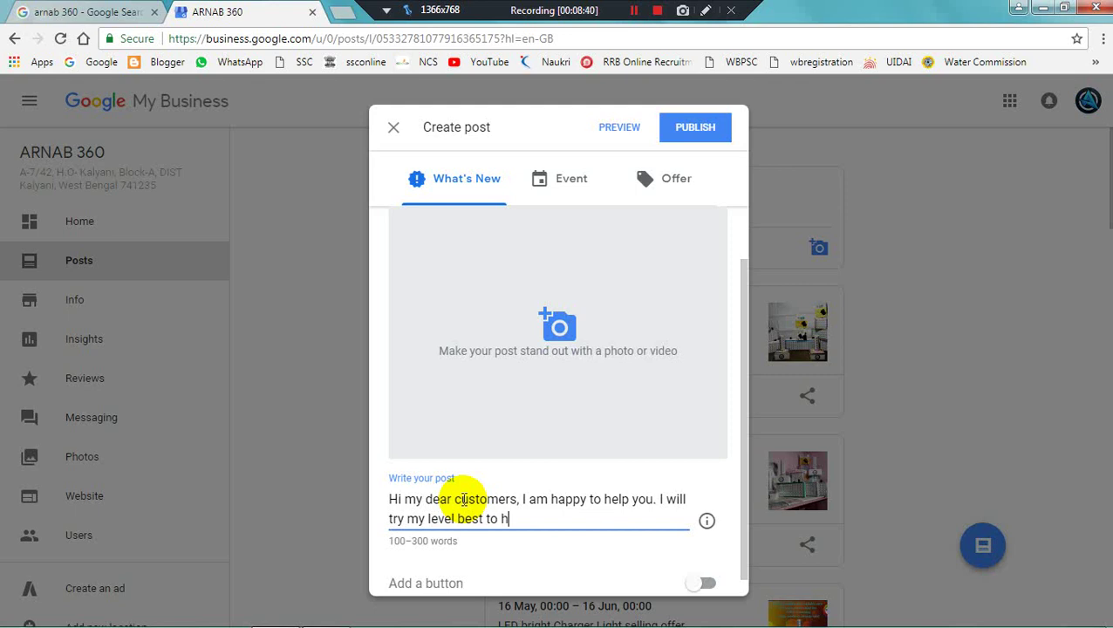
type("elp you at the ")
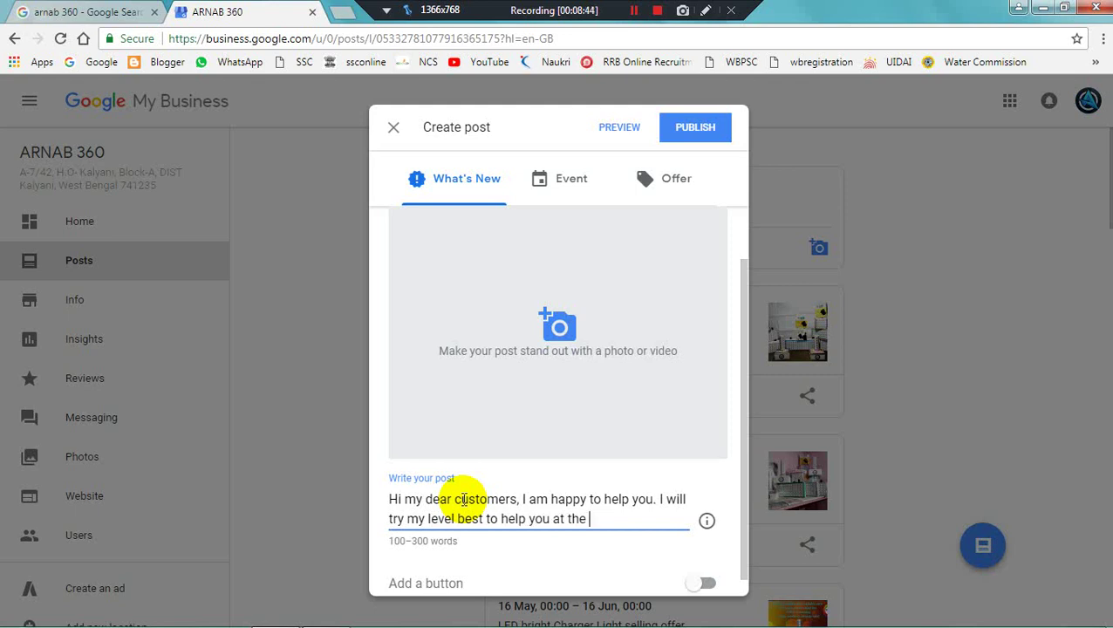
type("next time. Pl")
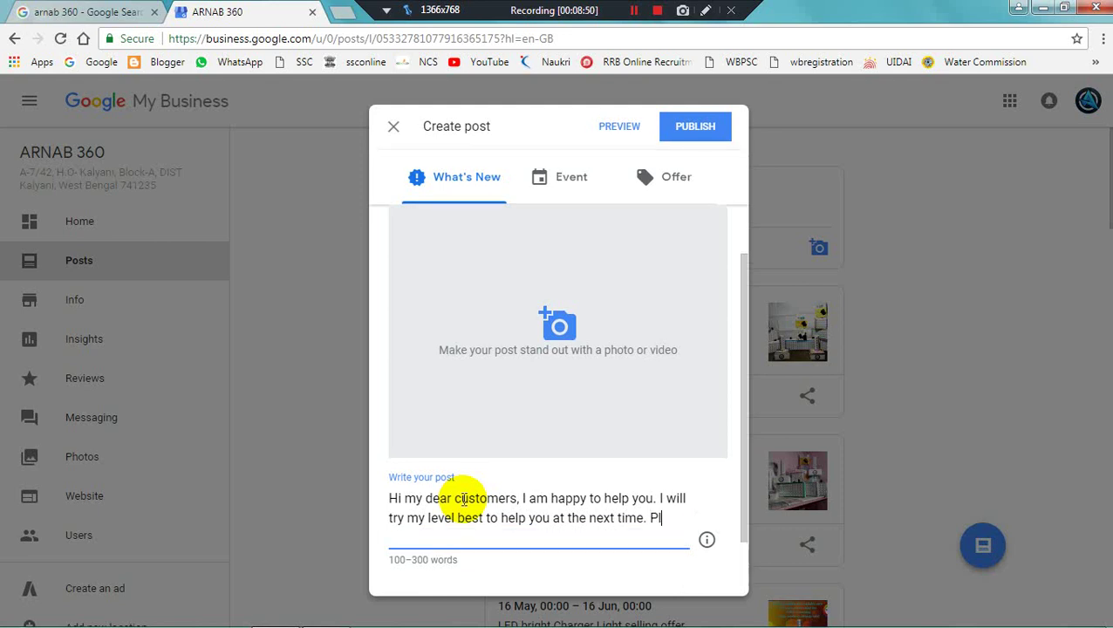
type("ea")
type("se")
type(" stay ")
type("with mu")
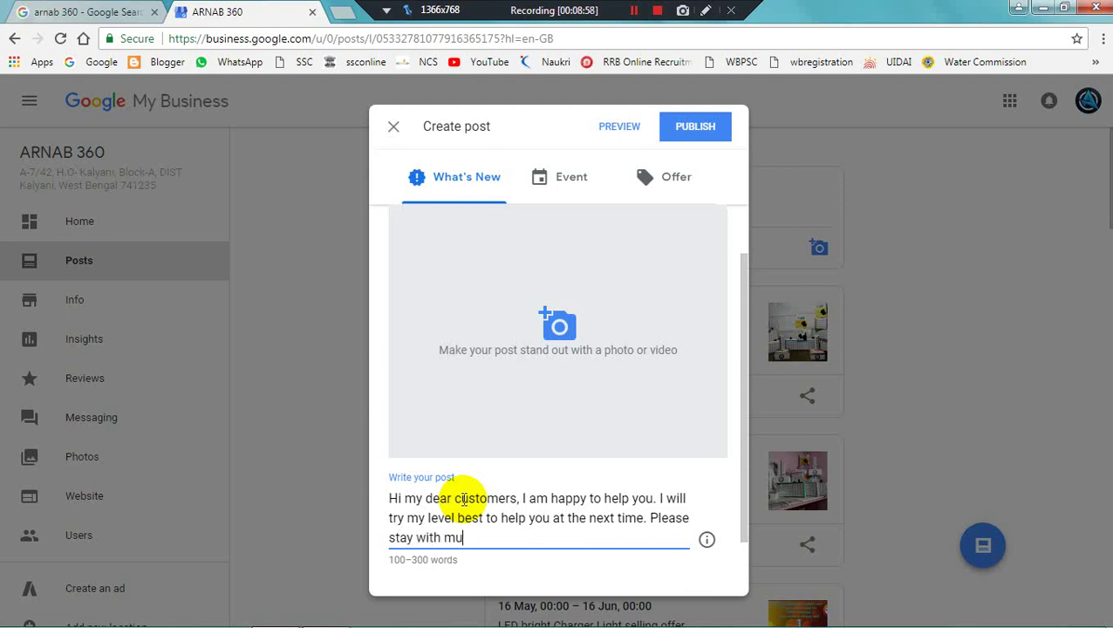
key("BackSpace")
type("y business.")
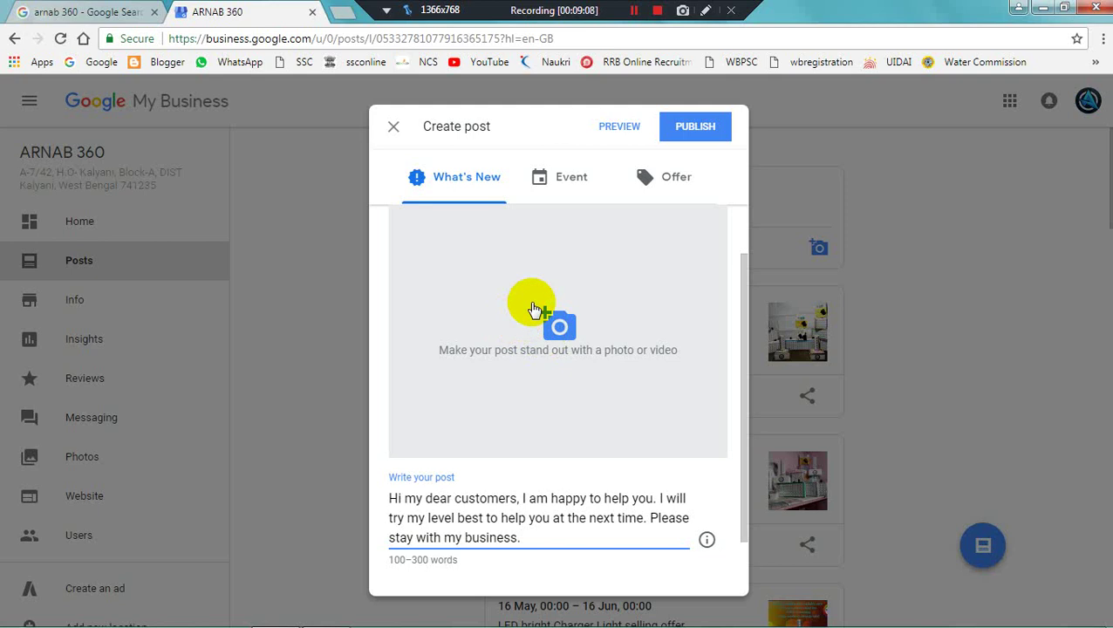
Step: Upload the photo of the displayed charger lights from the computer and attach it to the post
left_click(558, 332)
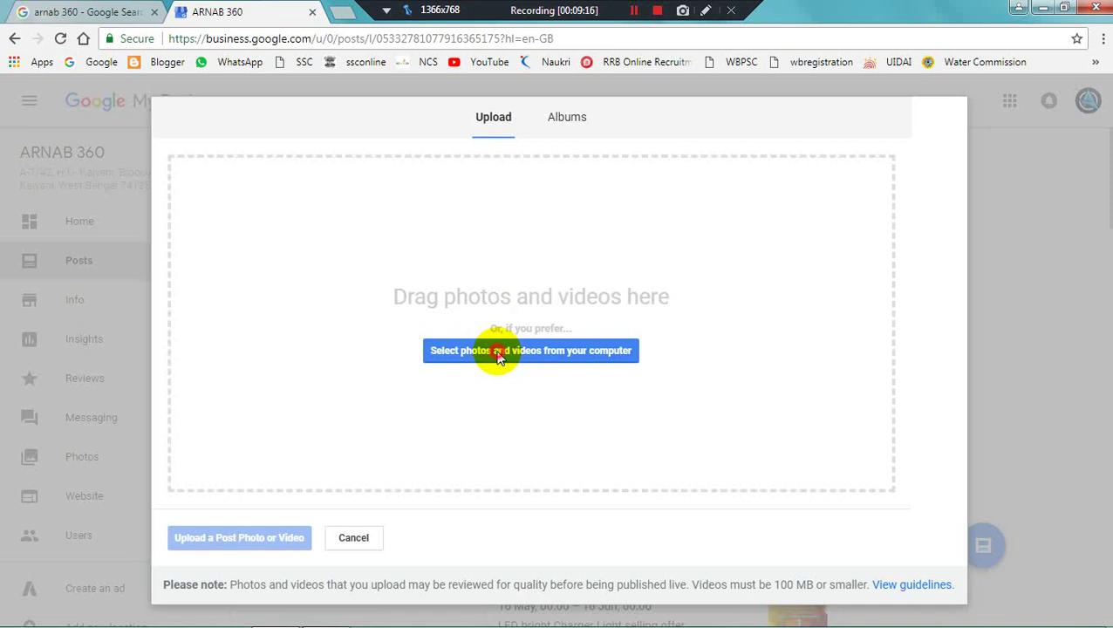
left_click(496, 357)
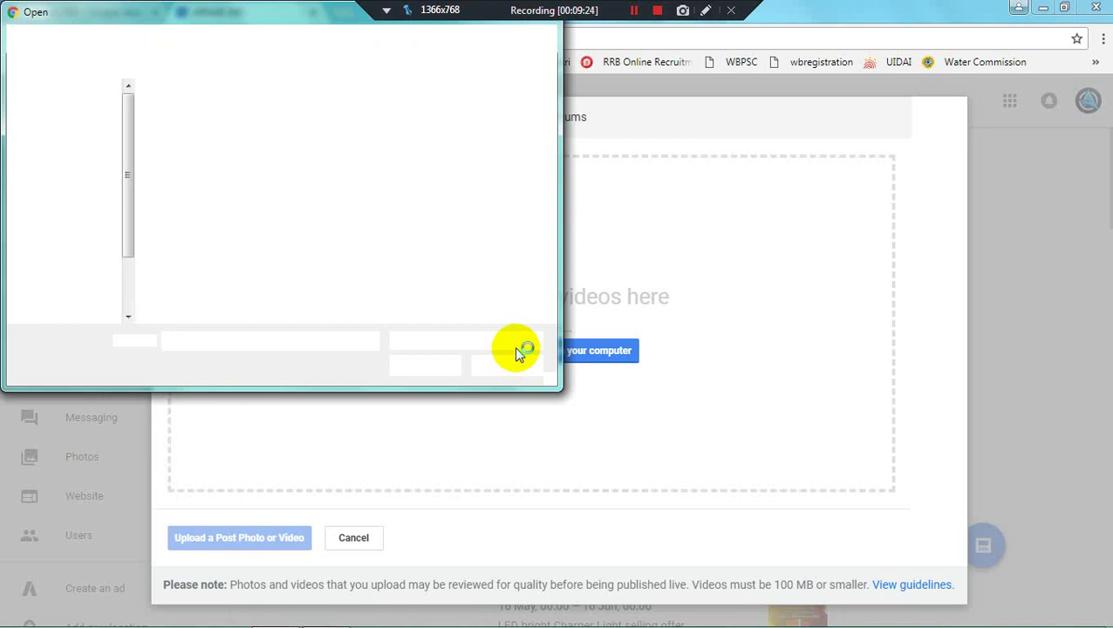
left_click(424, 277)
left_click(429, 365)
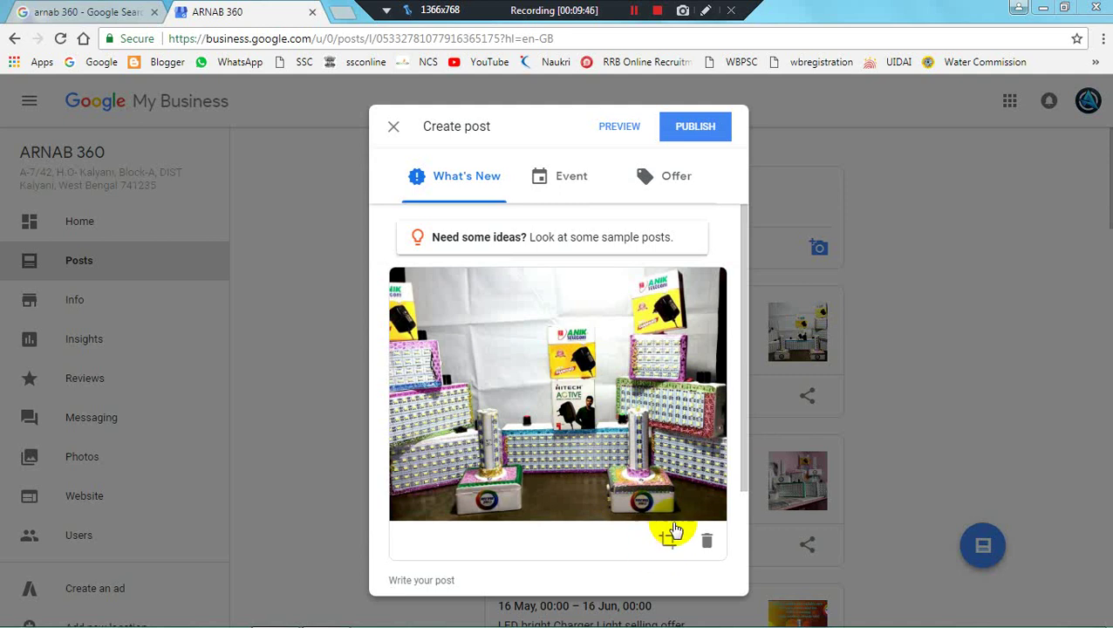
left_click(706, 10)
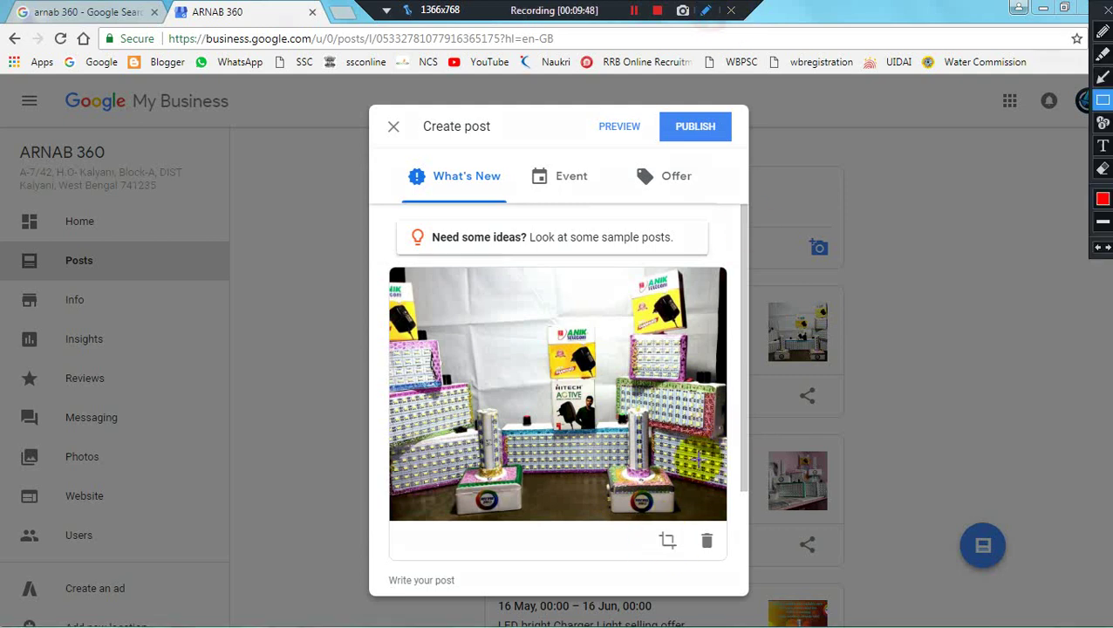
mouse_move(659, 534)
left_mouse_down()
mouse_move(678, 556)
mouse_move(703, 544)
mouse_move(722, 556)
left_mouse_up()
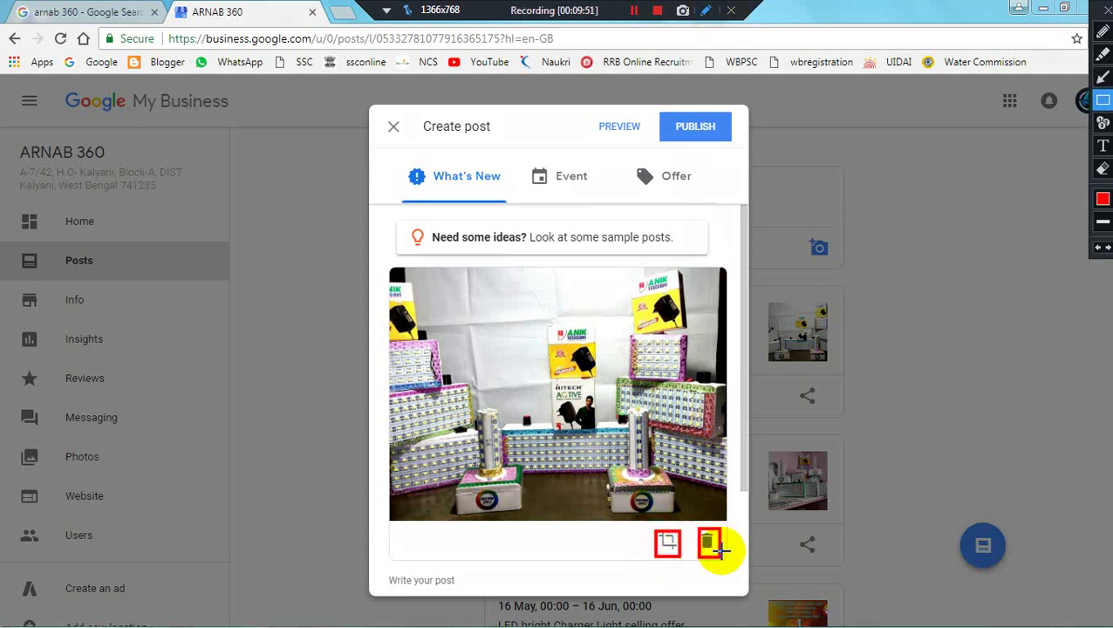
Step: Turn on the Add a button option to examine the available button types, and switch it off again
left_click(706, 9)
scroll(449, 342, "down", 3)
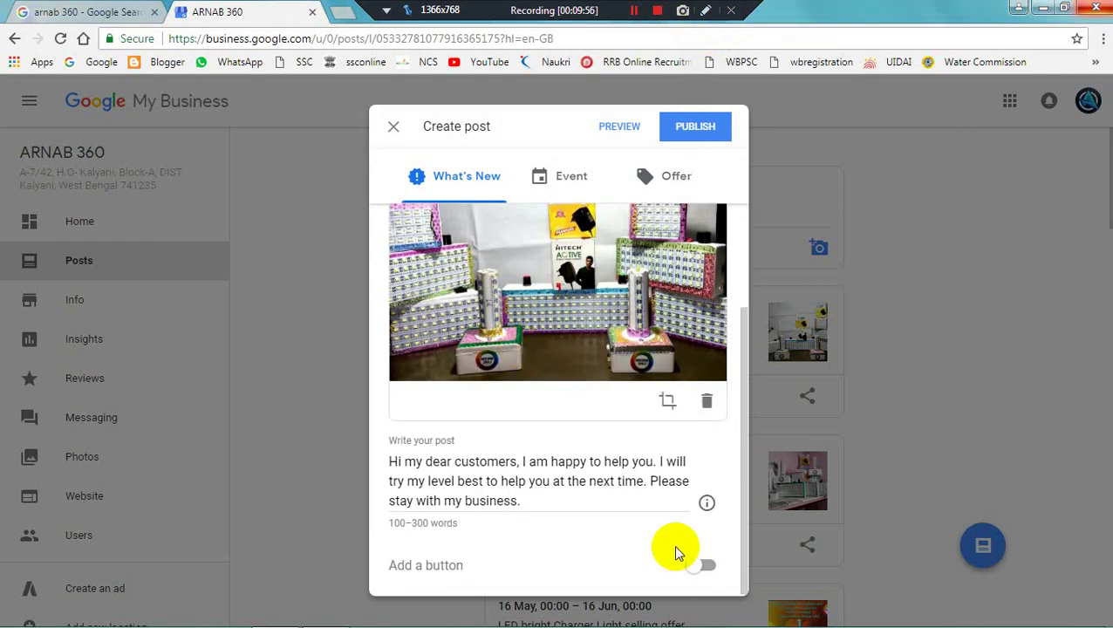
left_click(705, 9)
left_click_drag(389, 552, 465, 592)
left_click_drag(679, 553, 737, 593)
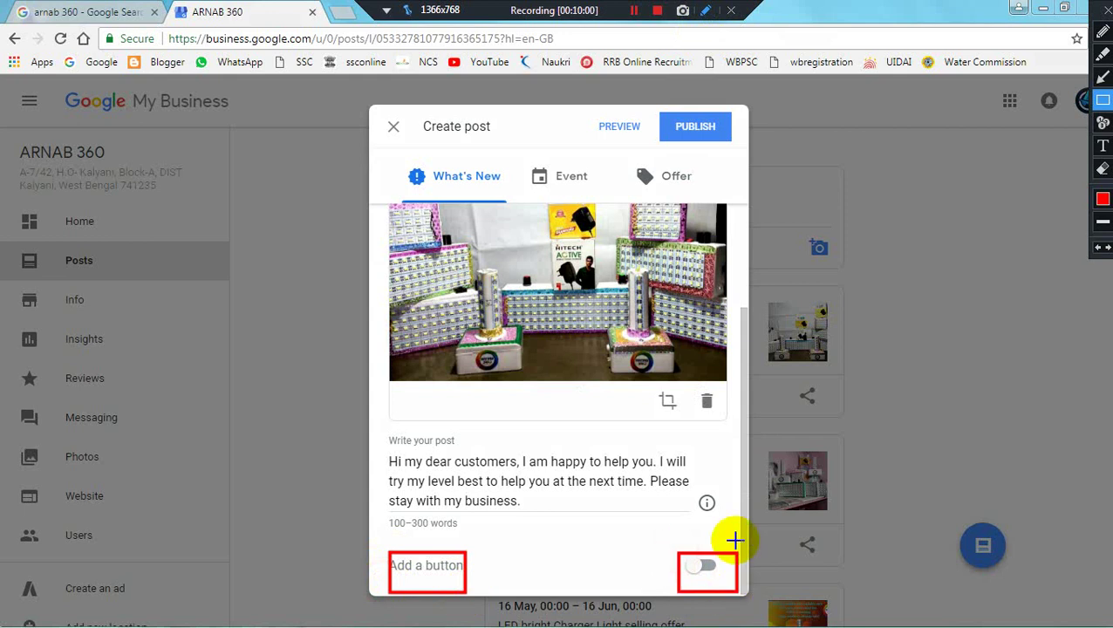
left_click(1101, 12)
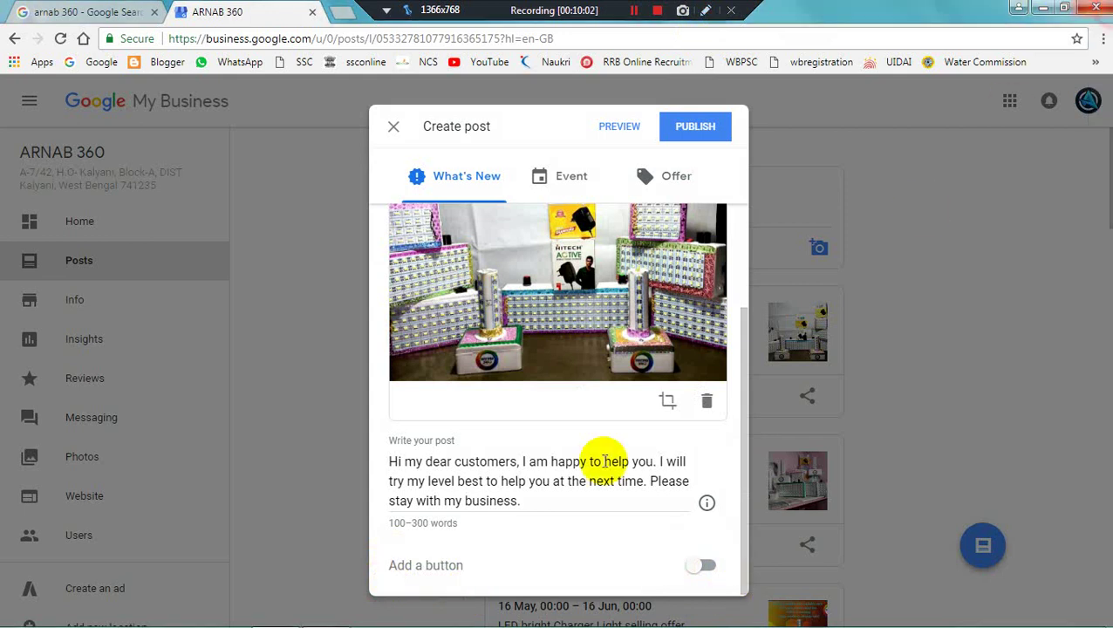
left_click(567, 583)
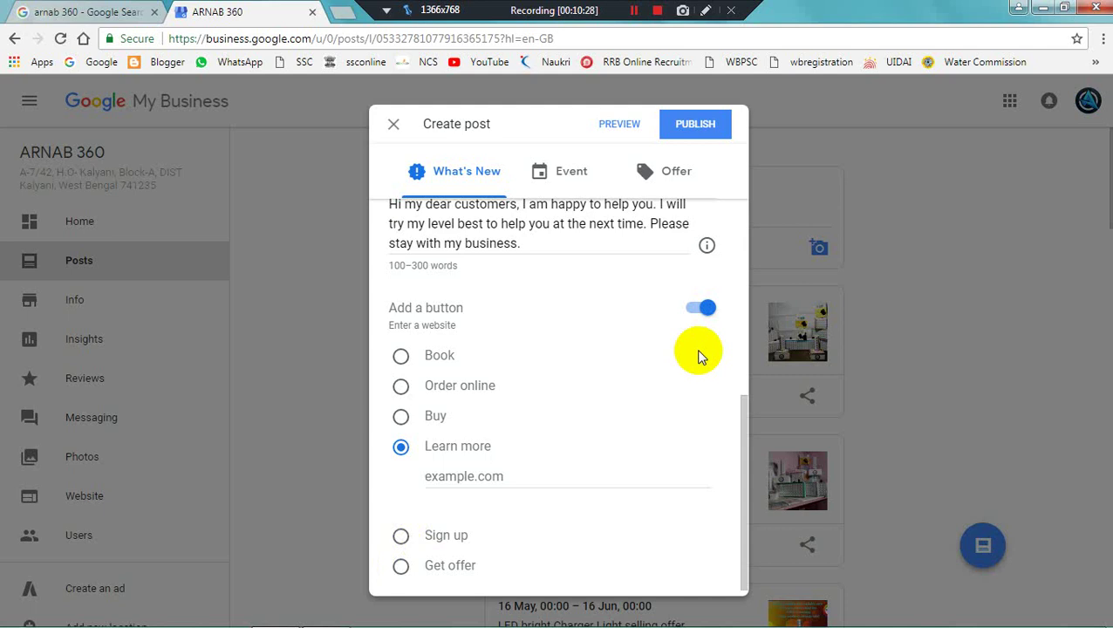
left_click(705, 309)
left_click(704, 309)
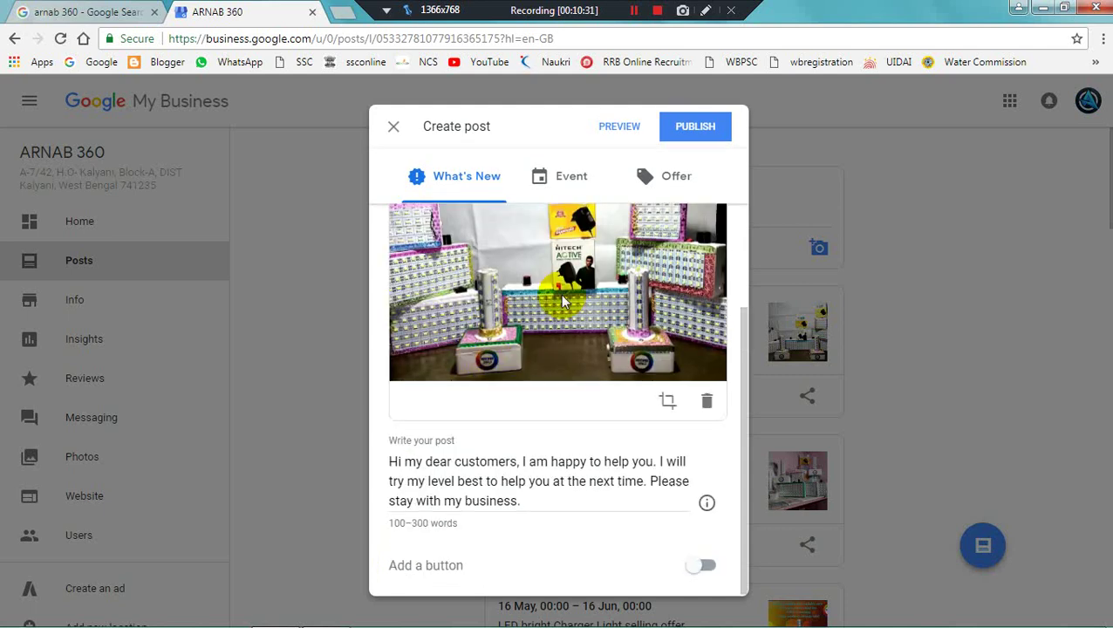
Step: Publish the What's New post with its customer message and charger lights photo
left_click(705, 10)
left_click_drag(659, 155, 744, 157)
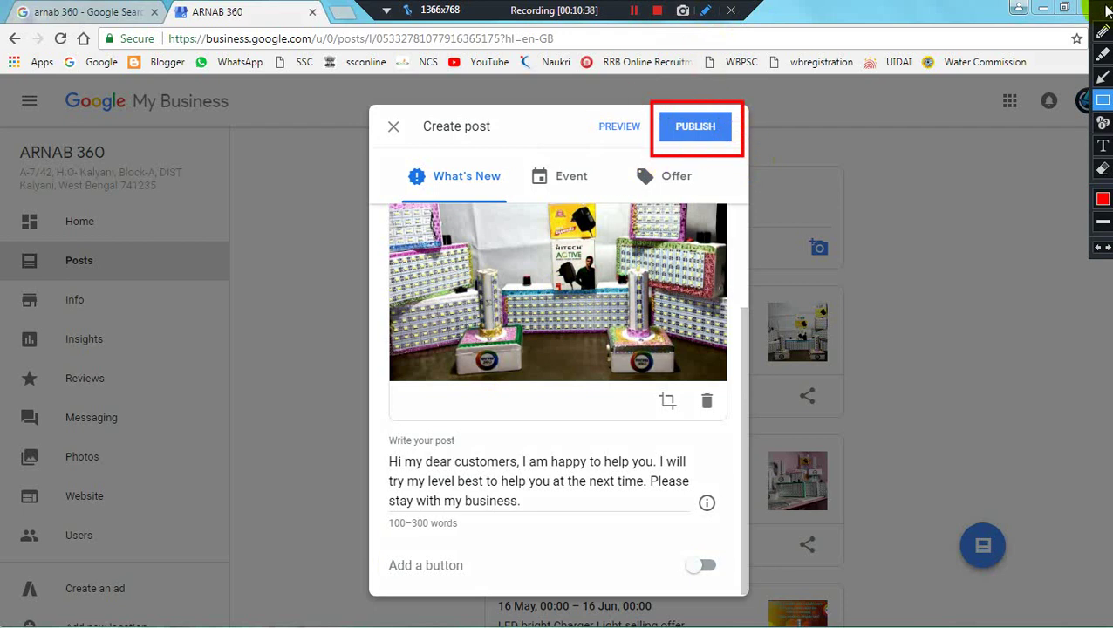
key("Escape")
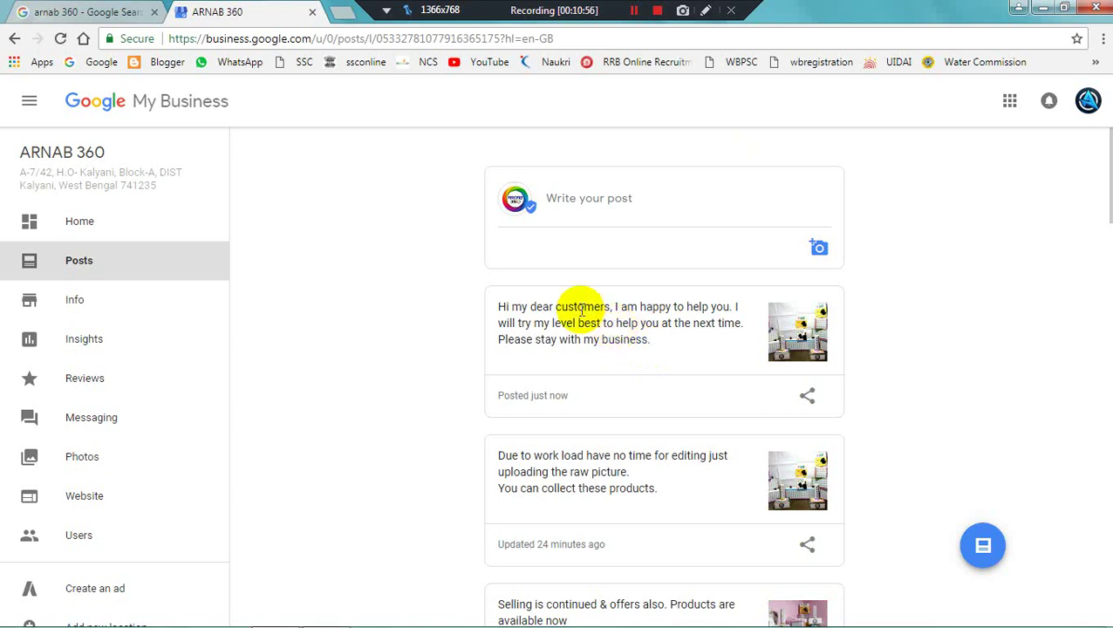
Step: Open the newly published post for editing, review its photo and text, and publish it again
left_click(616, 333)
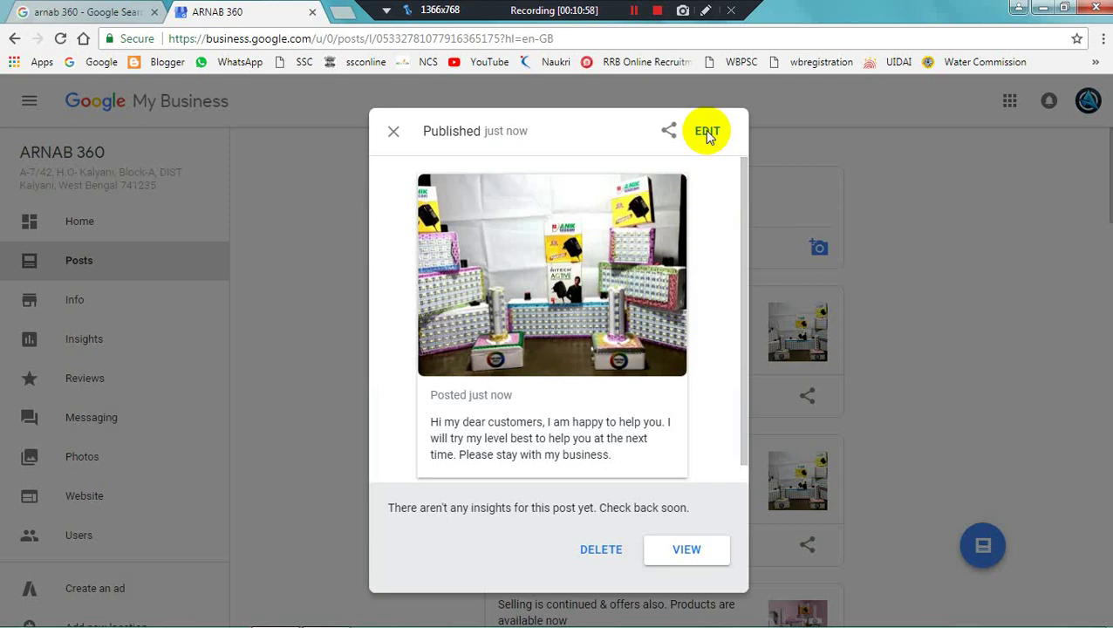
left_click(709, 11)
left_click_drag(683, 111, 730, 159)
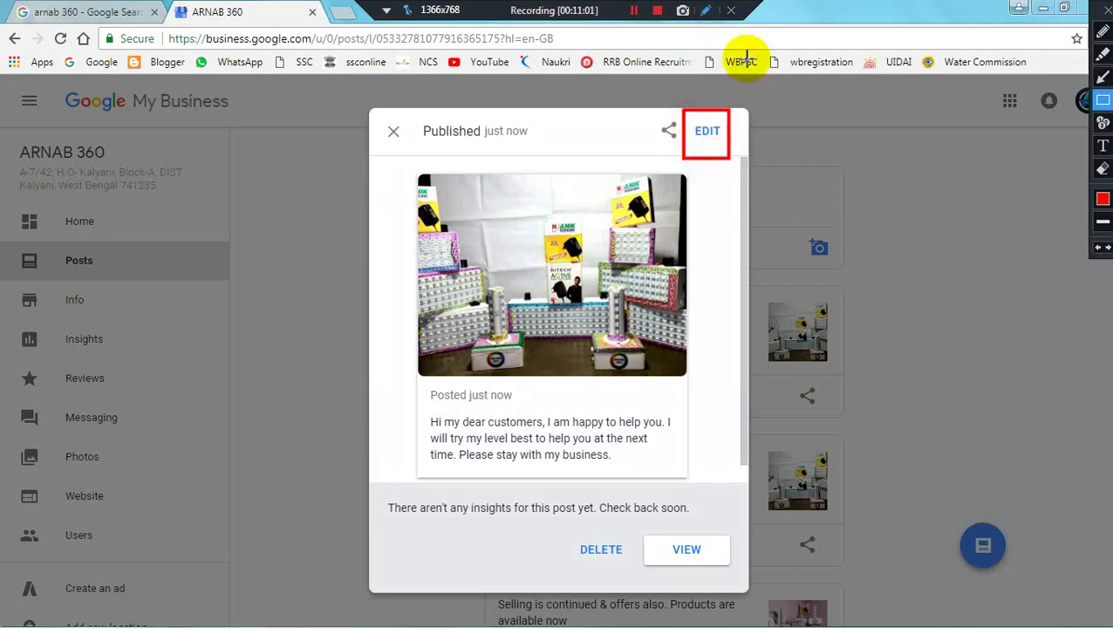
left_click(1101, 12)
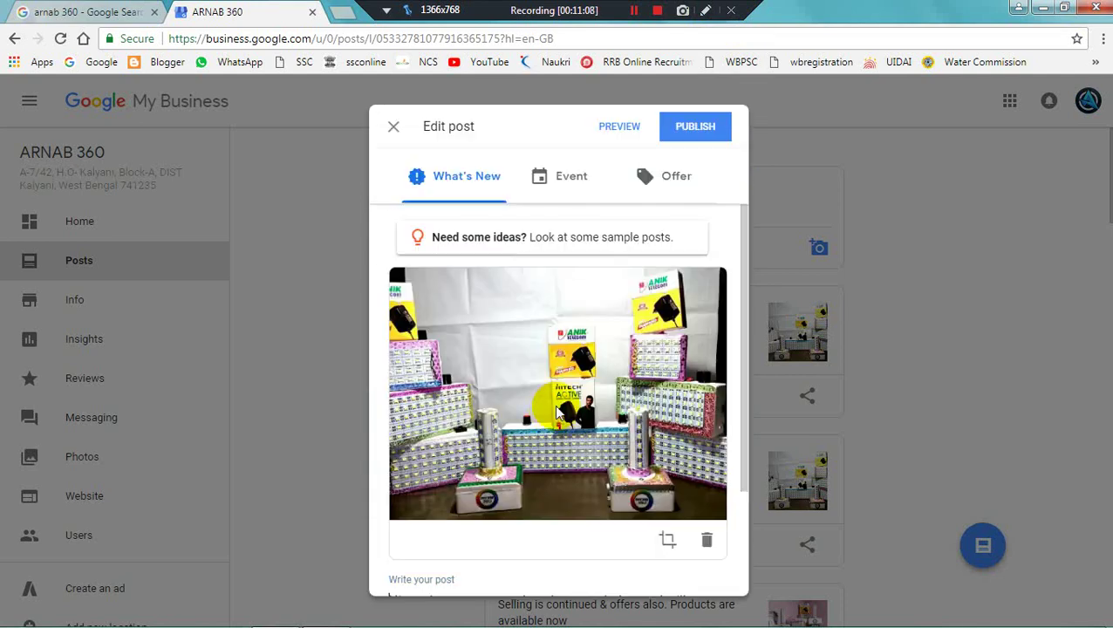
scroll(556, 418, "down", 3)
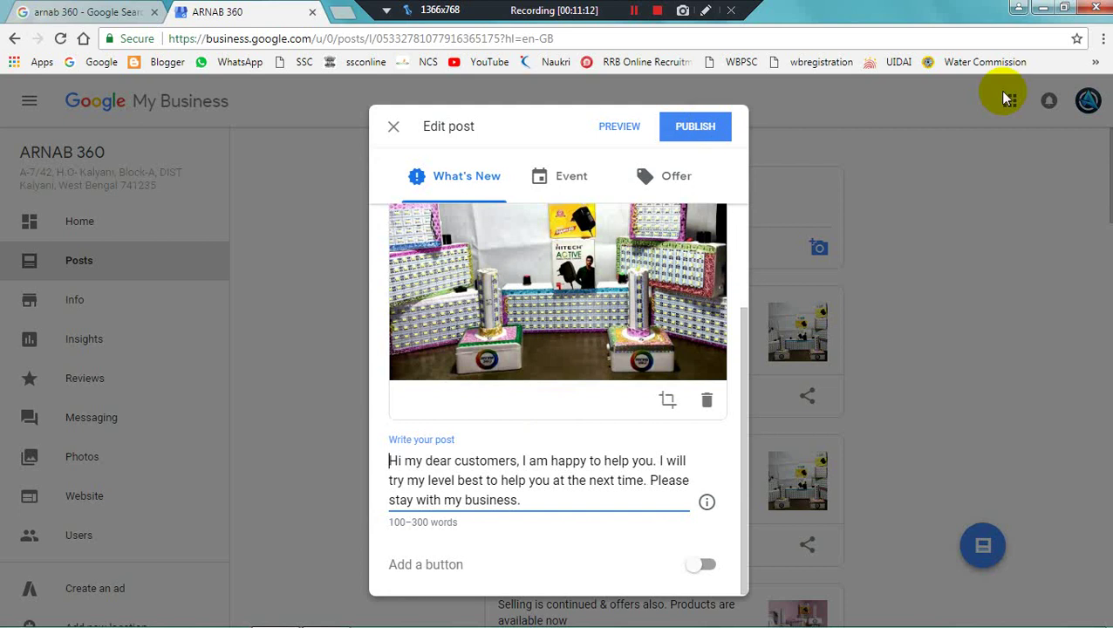
left_click(708, 12)
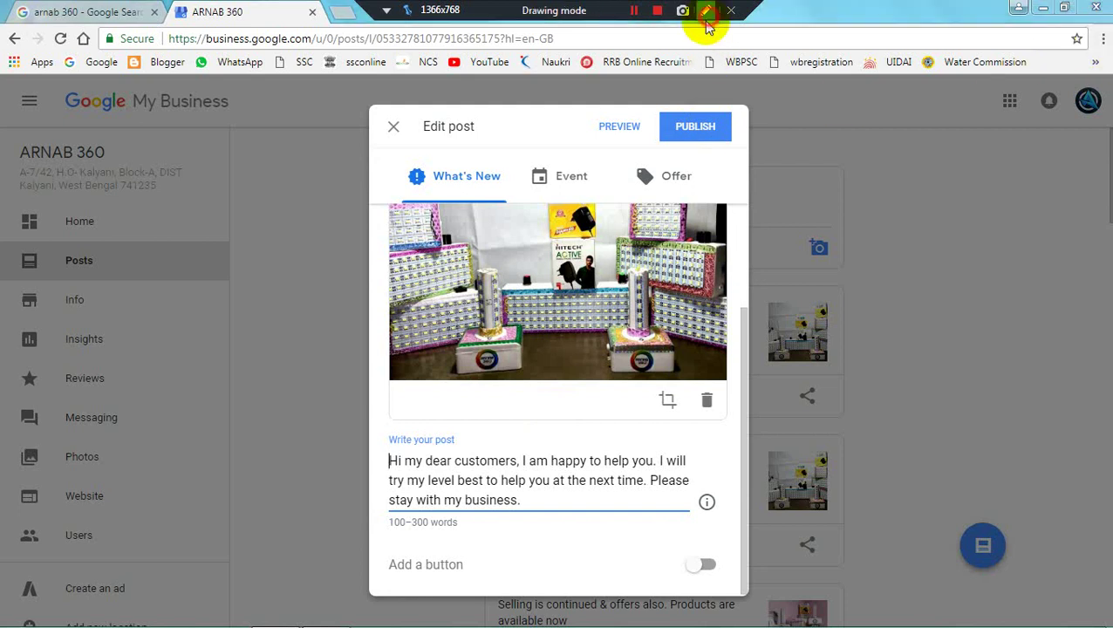
mouse_move(648, 108)
left_mouse_down()
mouse_move(667, 154)
mouse_move(758, 161)
mouse_move(739, 162)
left_mouse_up()
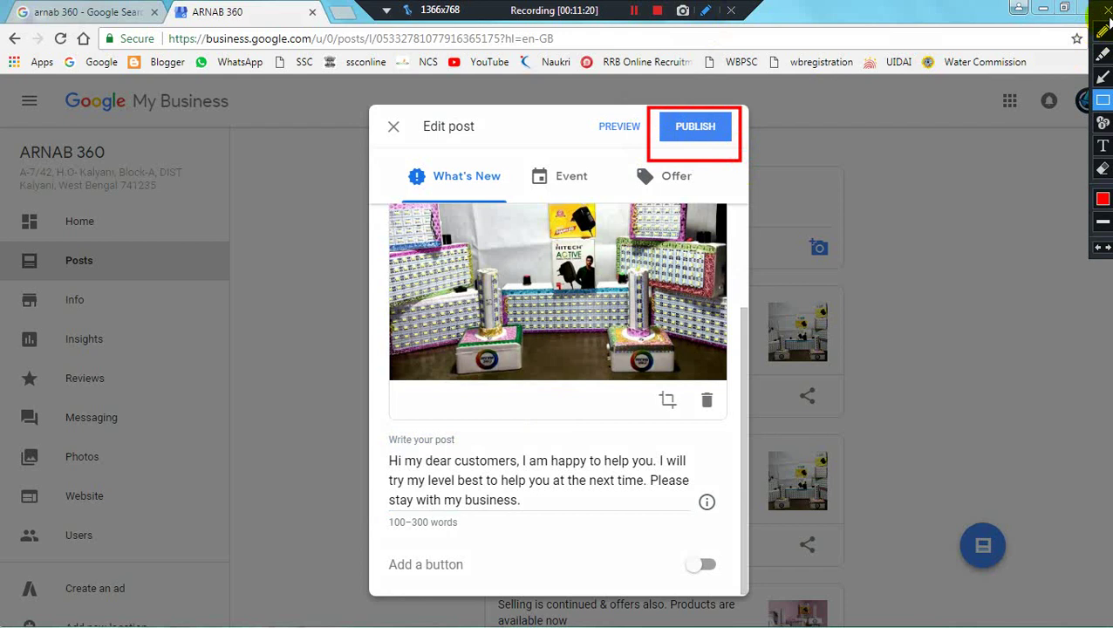
left_click(1106, 24)
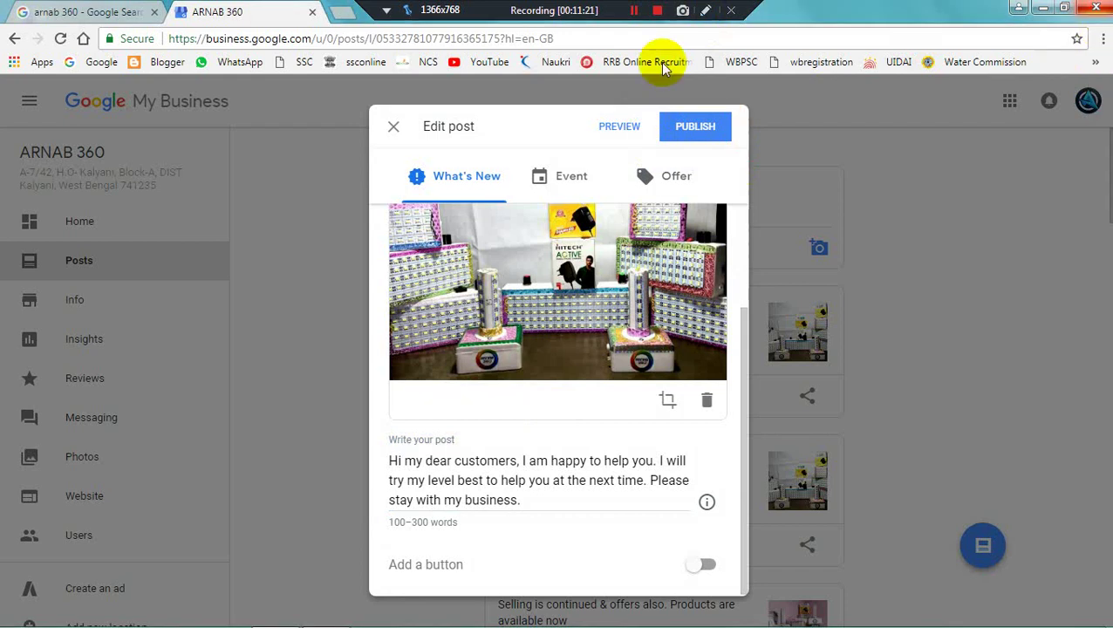
left_click(712, 128)
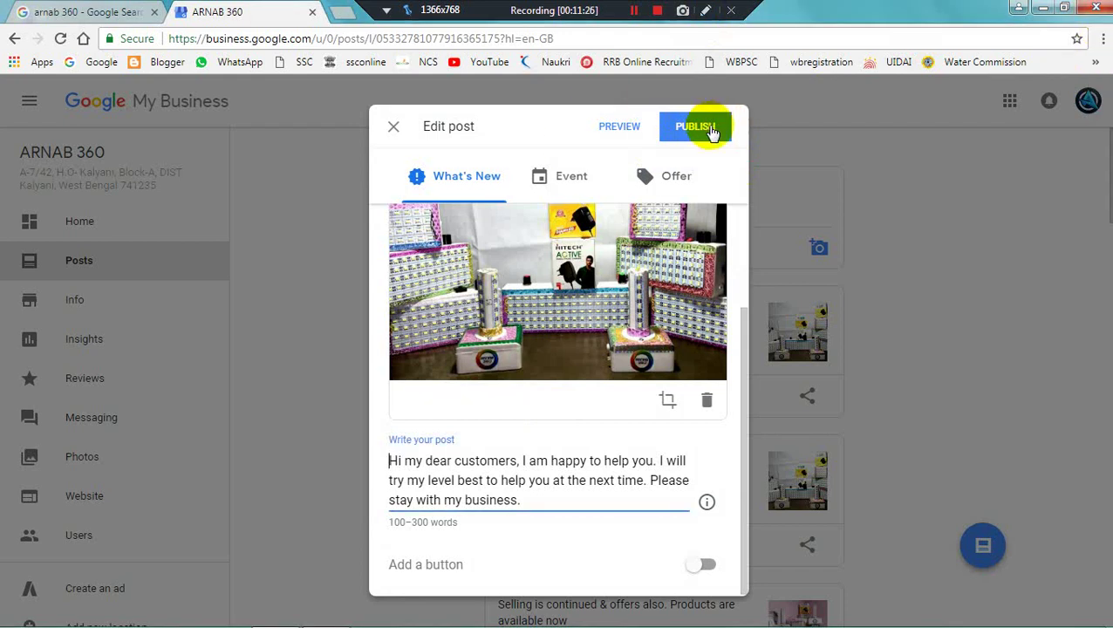
left_click(712, 128)
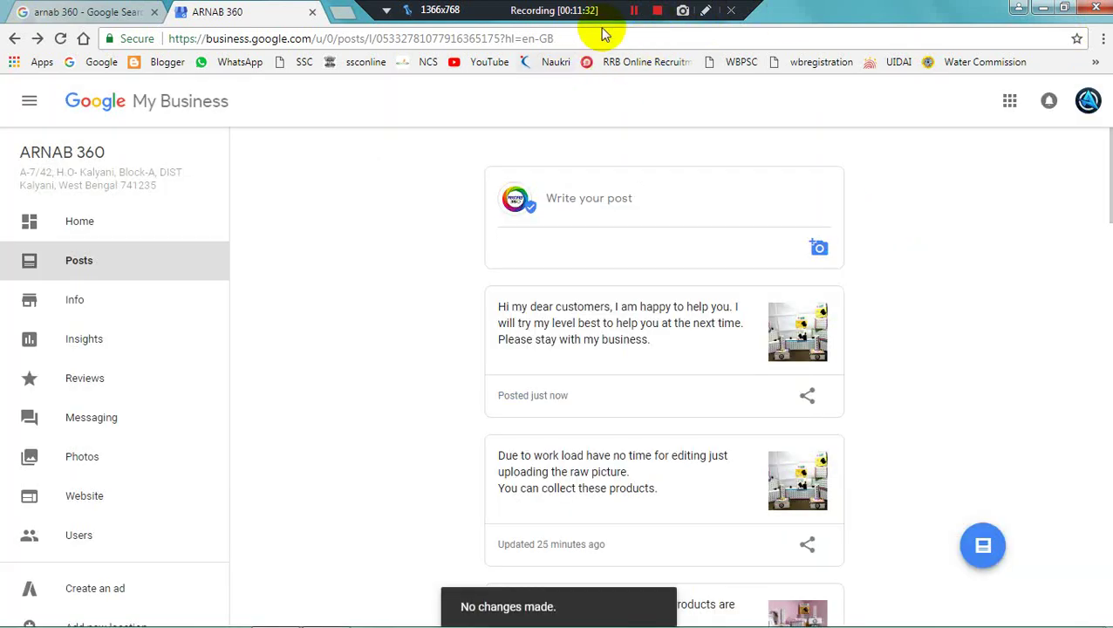
Step: Open the listing's business information and examine its category, address, opening hours, contact details, description, Google view links and advanced information
left_click(634, 11)
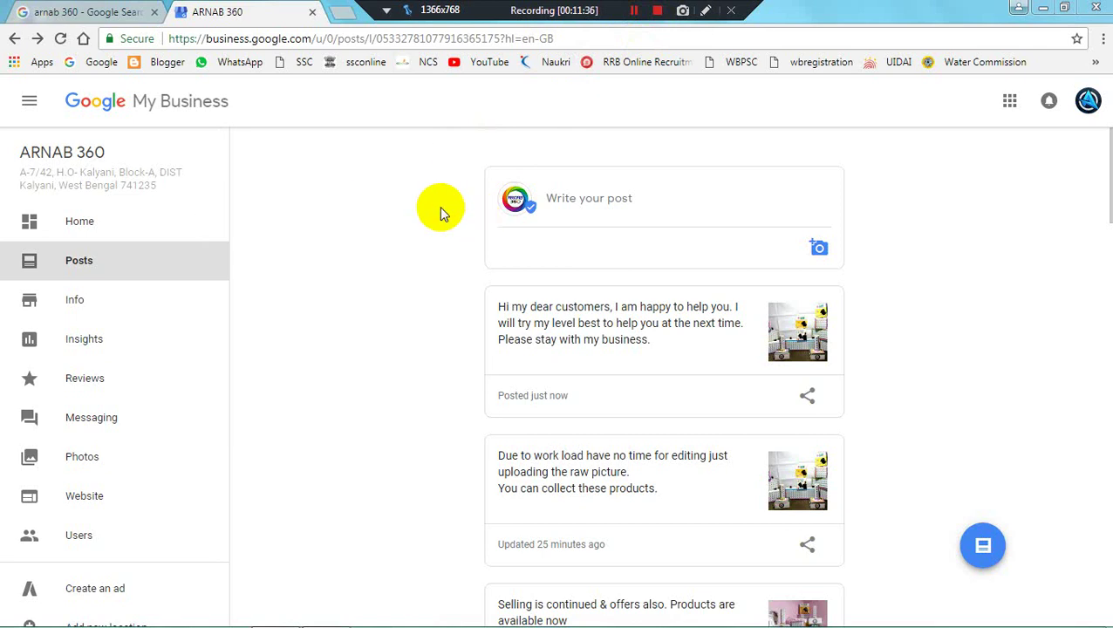
left_click(98, 304)
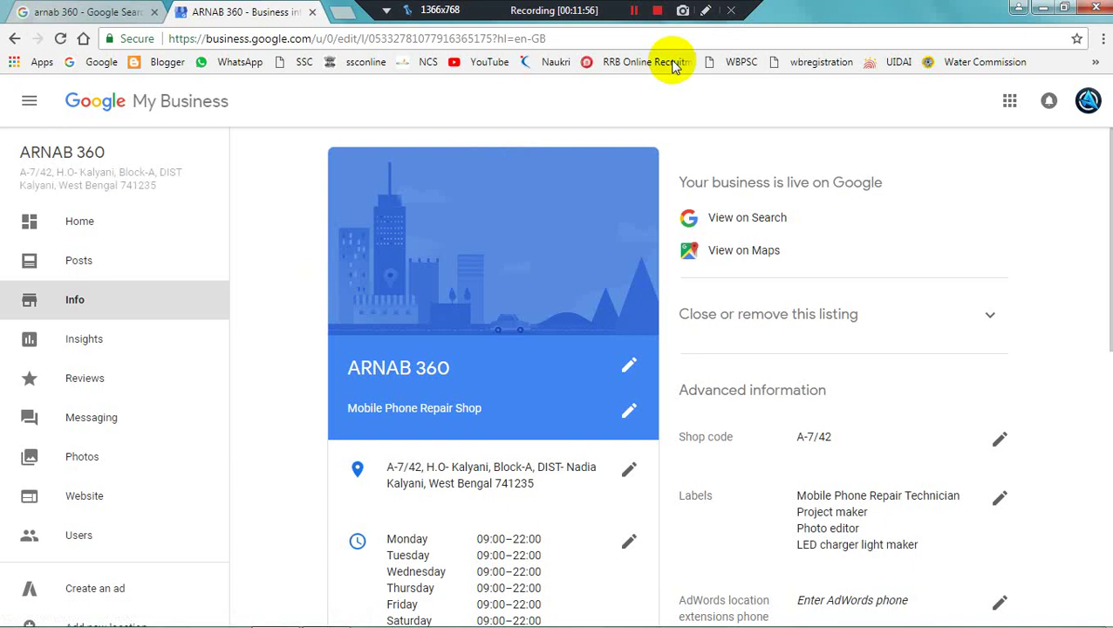
left_click(638, 20)
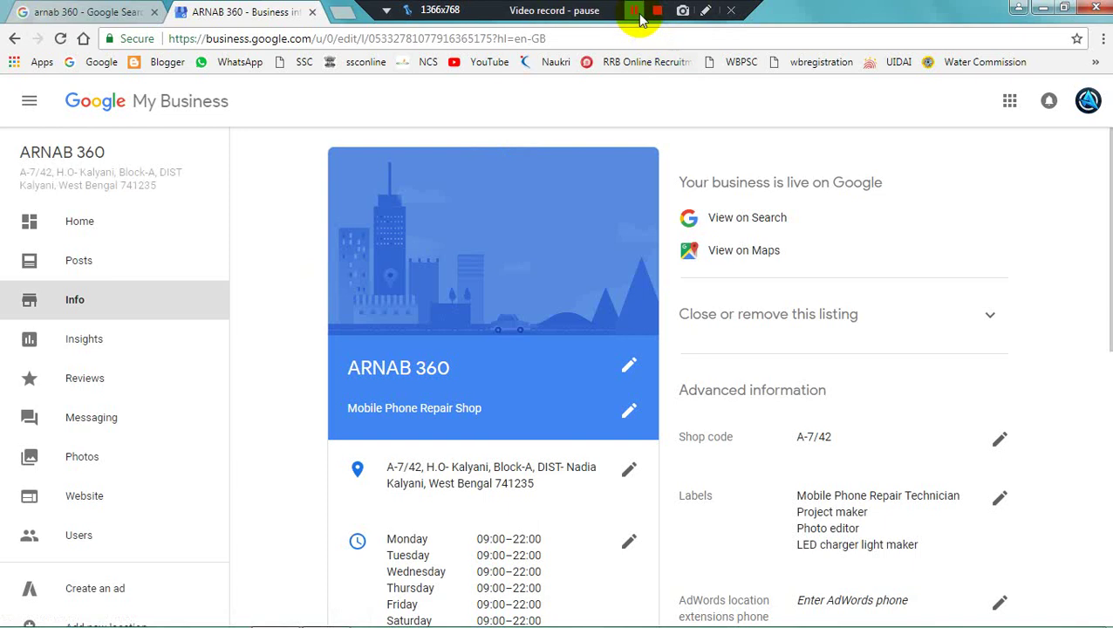
left_click(636, 19)
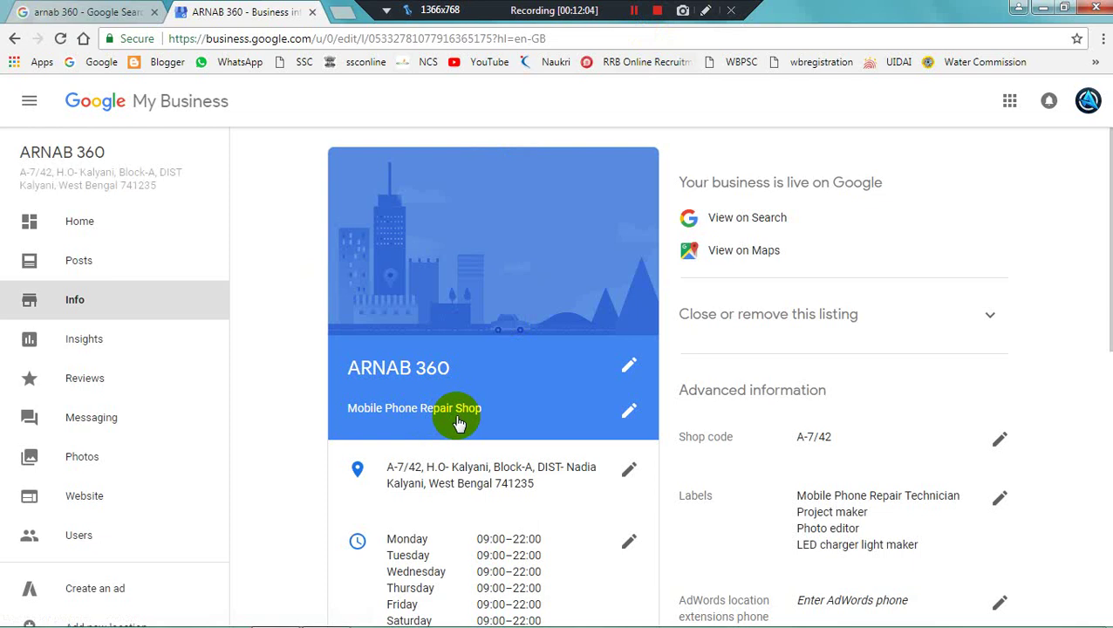
scroll(460, 423, "down", 3)
scroll(459, 423, "down", 5)
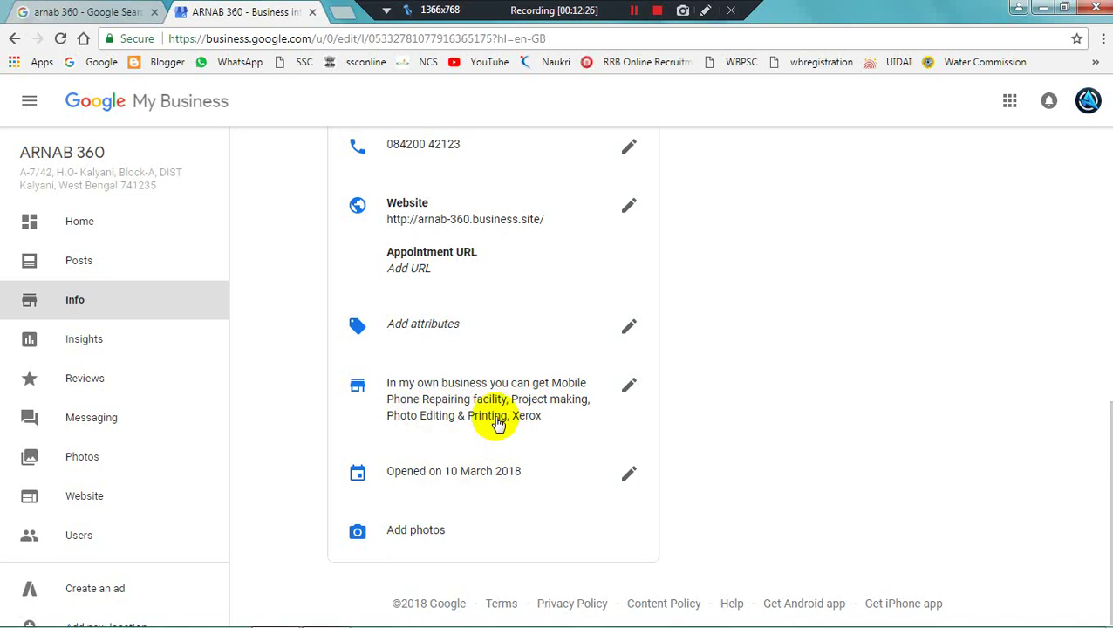
scroll(498, 423, "up", 10)
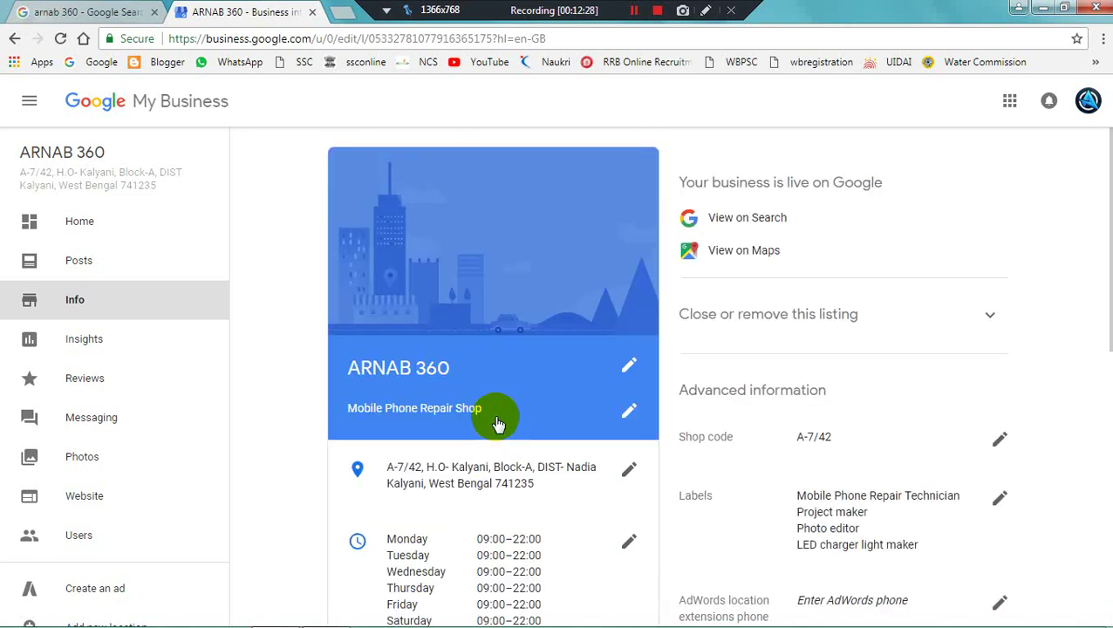
scroll(498, 423, "down", 3)
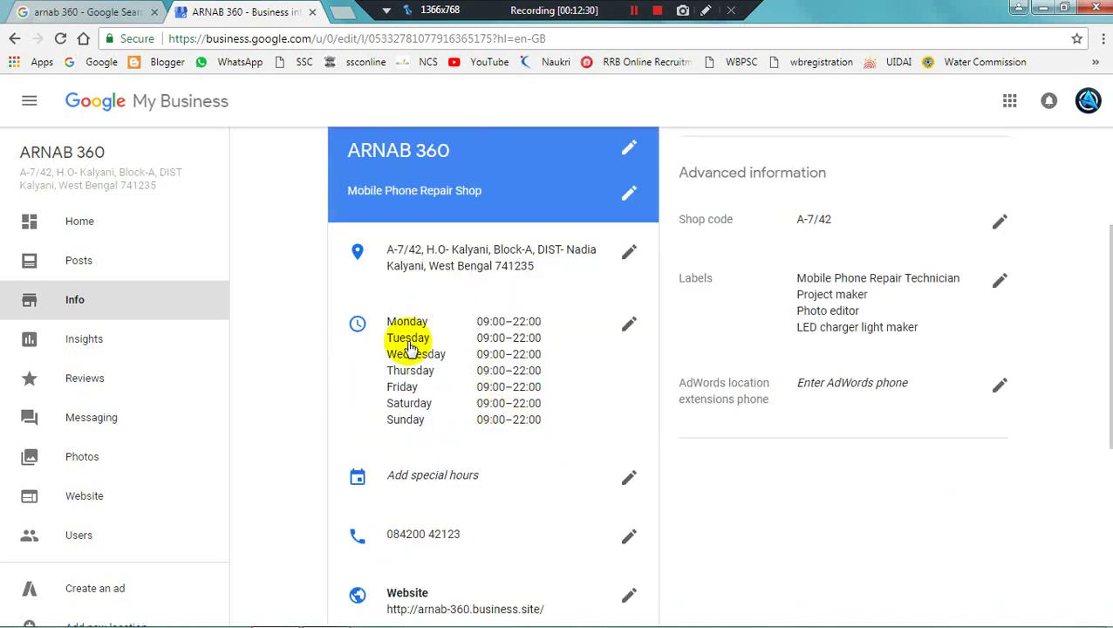
scroll(526, 346, "up", 1)
scroll(526, 347, "up", 3)
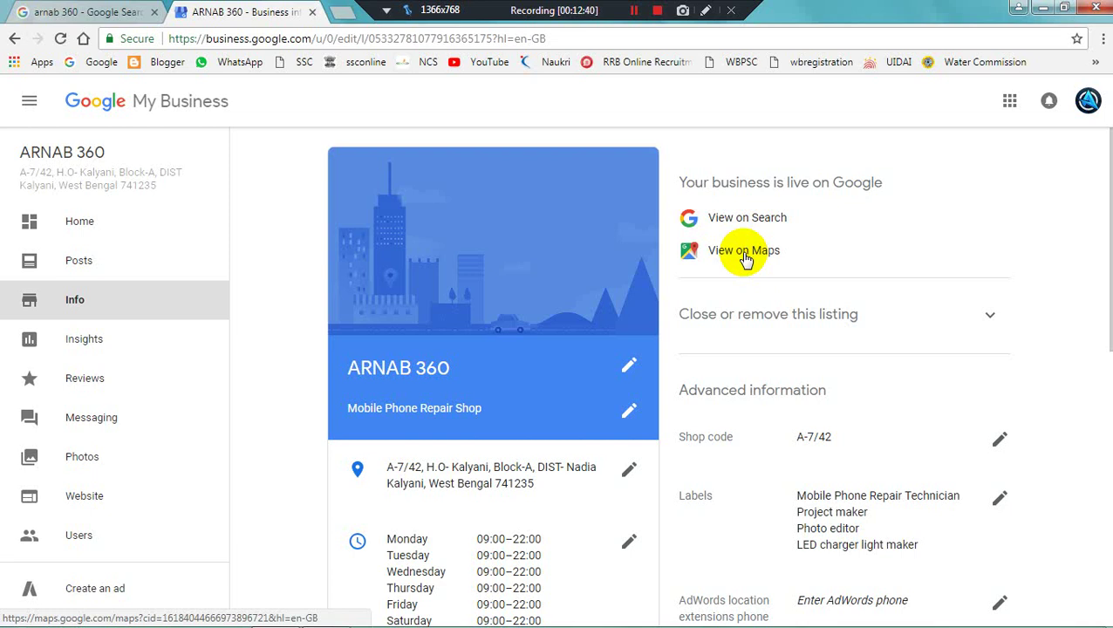
scroll(759, 288, "down", 3)
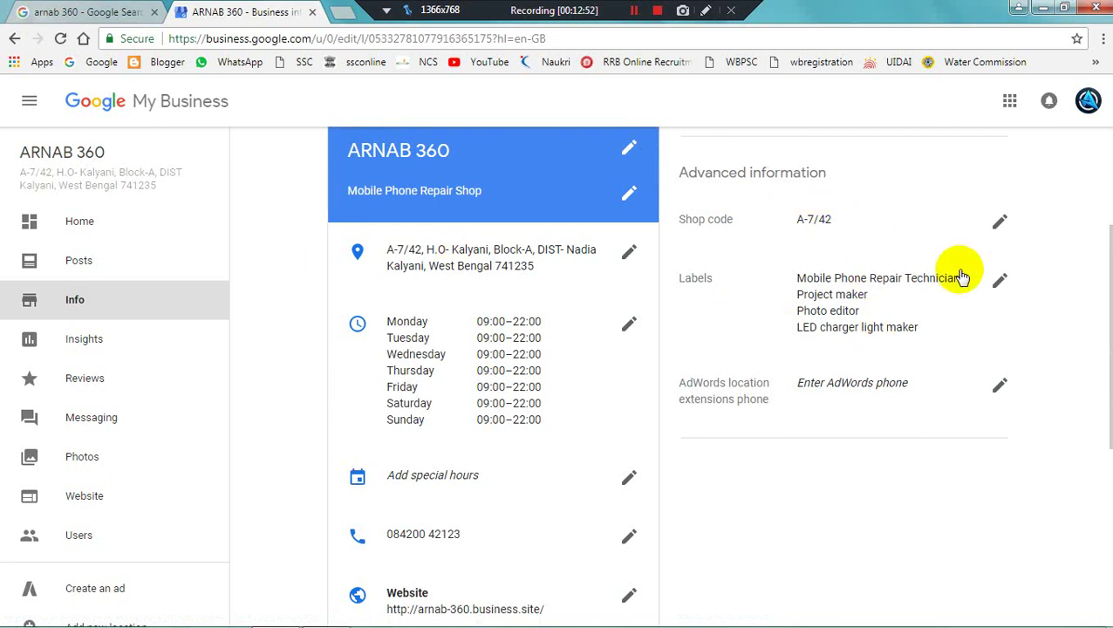
scroll(832, 428, "up", 3)
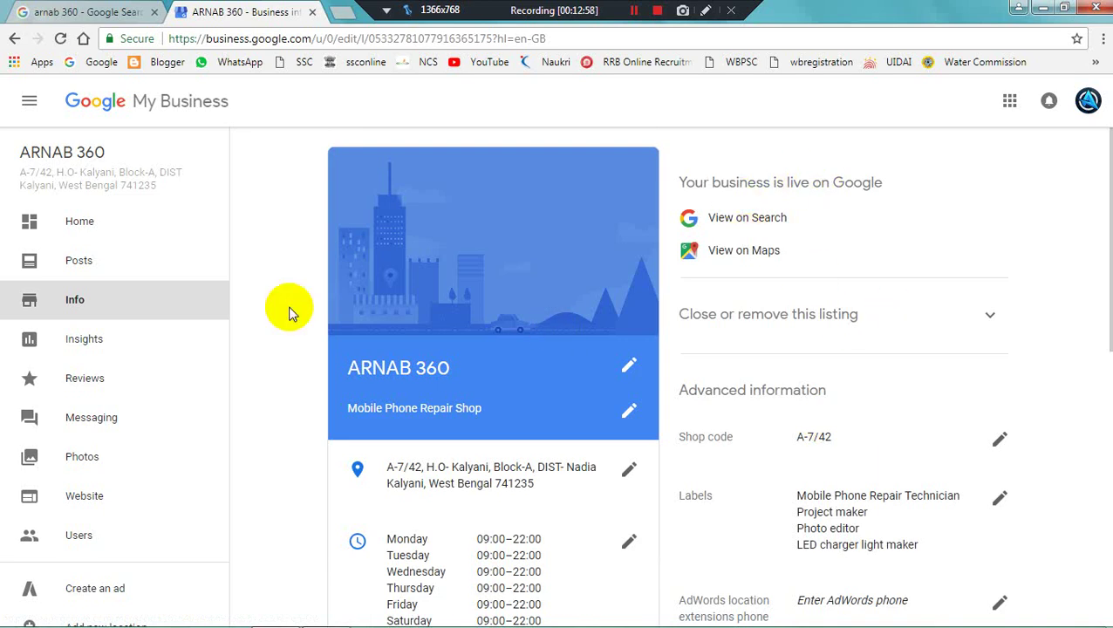
Step: Open the listing's Insights and examine the one-month charts of how customers search for the business and where they view it on Google
left_click(91, 343)
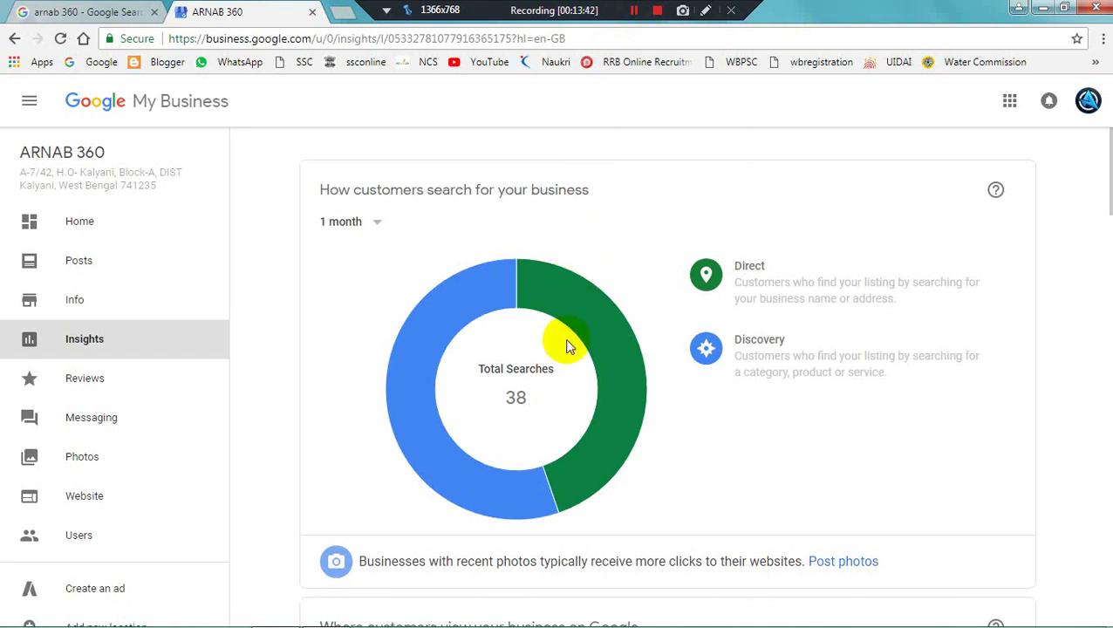
mouse_move(567, 374)
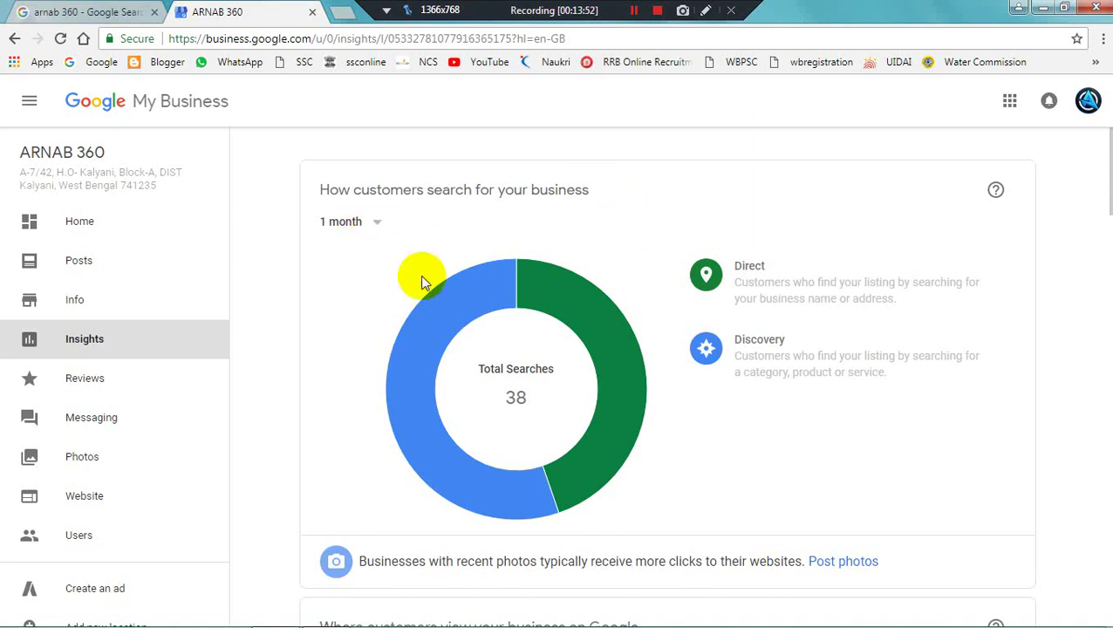
mouse_move(657, 449)
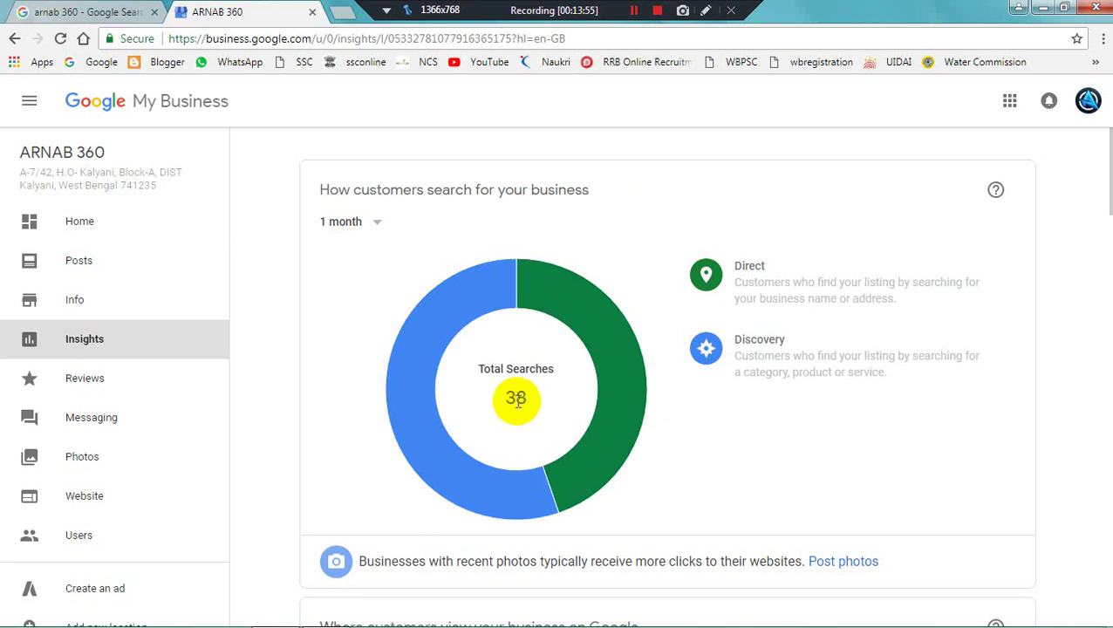
mouse_move(617, 431)
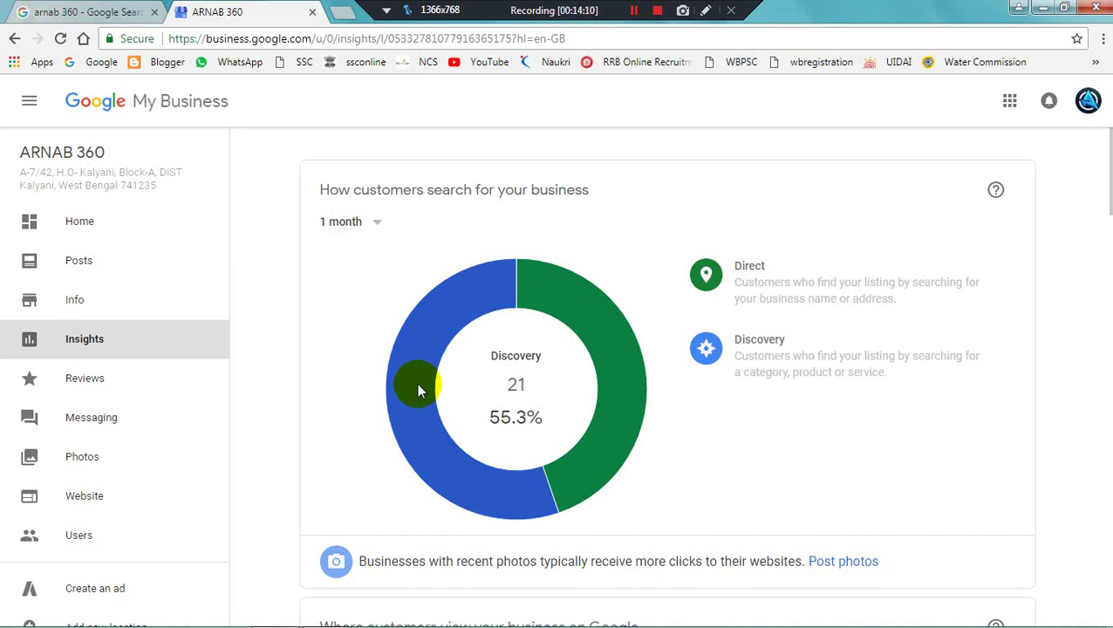
scroll(418, 390, "down", 3)
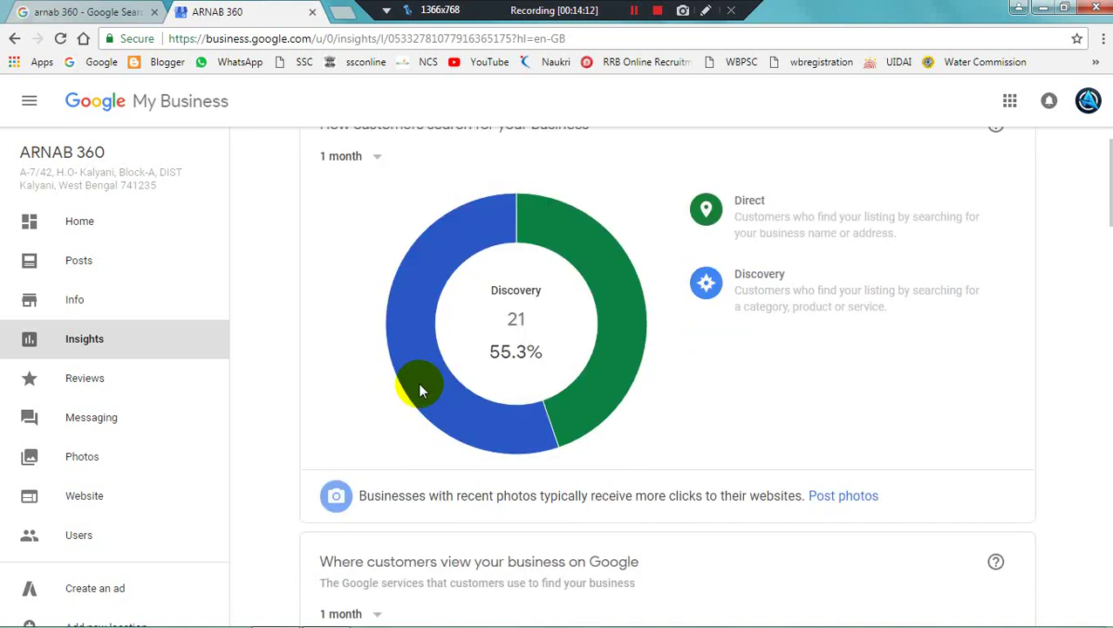
scroll(419, 390, "down", 1)
scroll(402, 358, "down", 1)
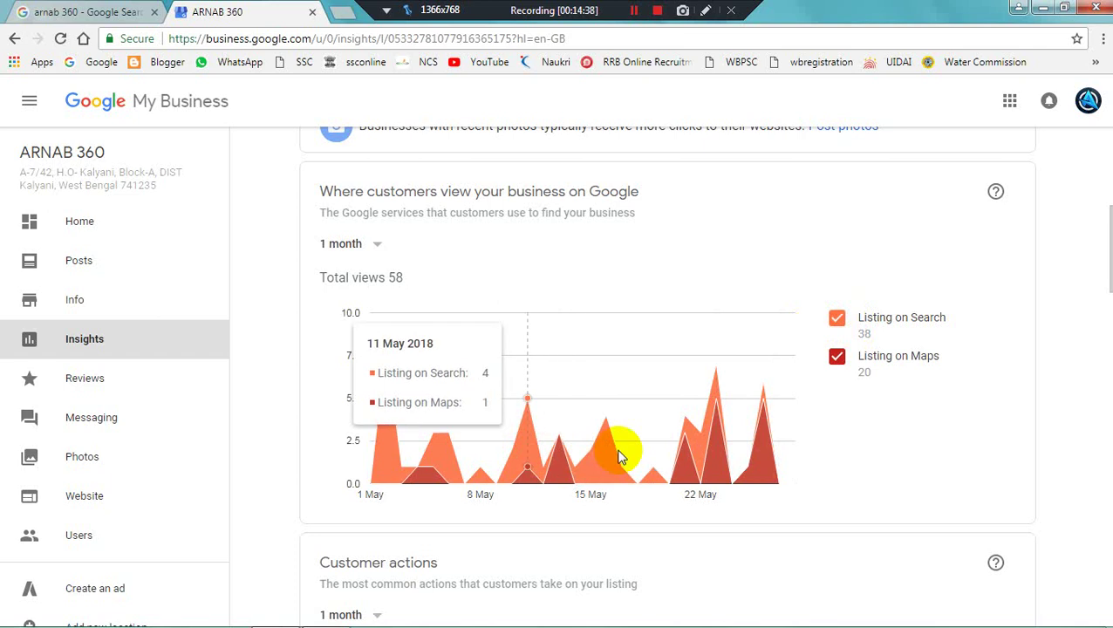
Step: Examine the Customer actions, Directions requests and Phone calls insights, zooming in on the directions map
scroll(621, 455, "down", 3)
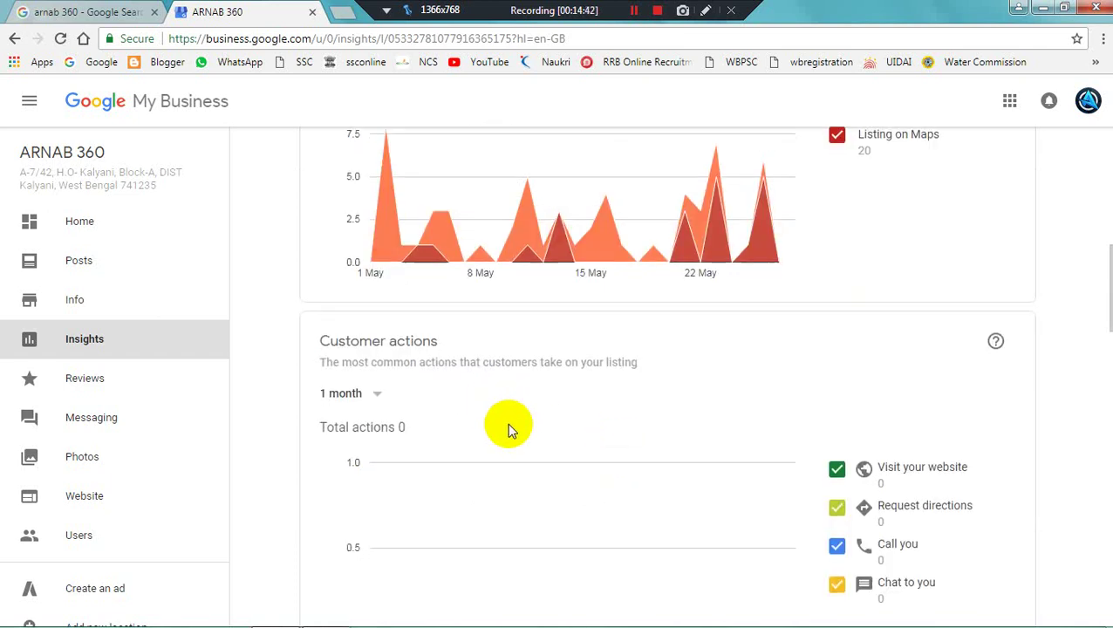
scroll(507, 422, "down", 1)
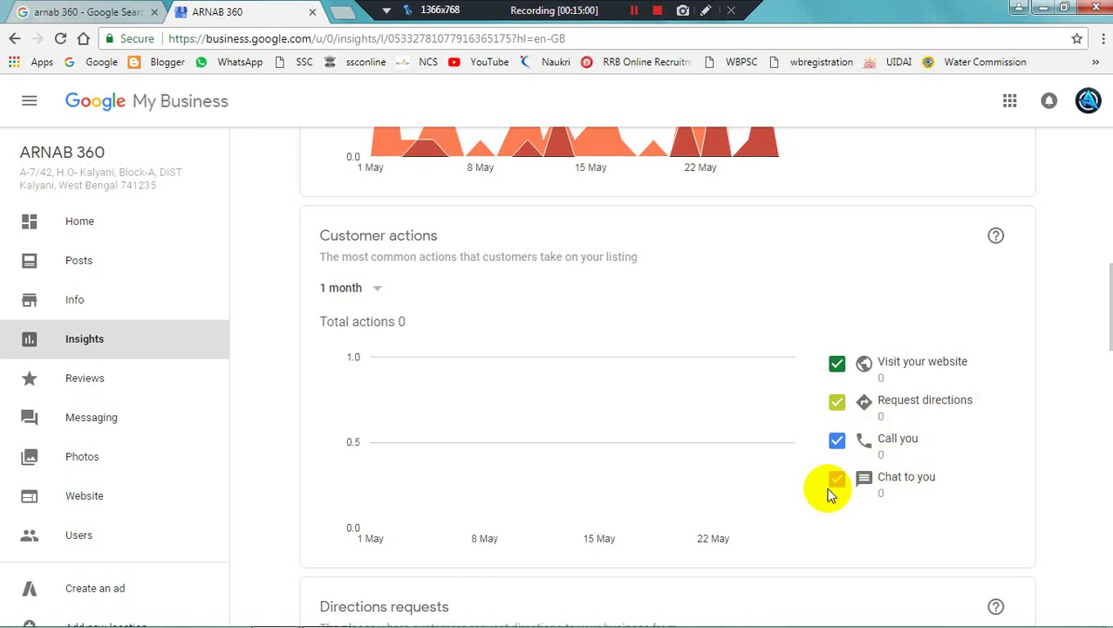
scroll(767, 497, "down", 3)
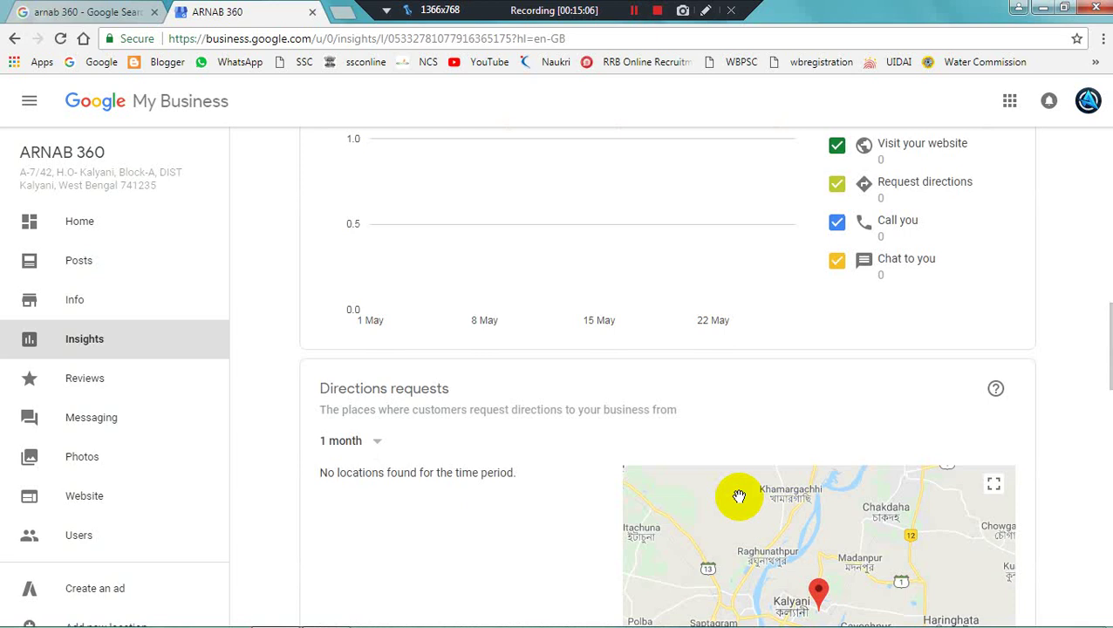
scroll(739, 495, "down", 2)
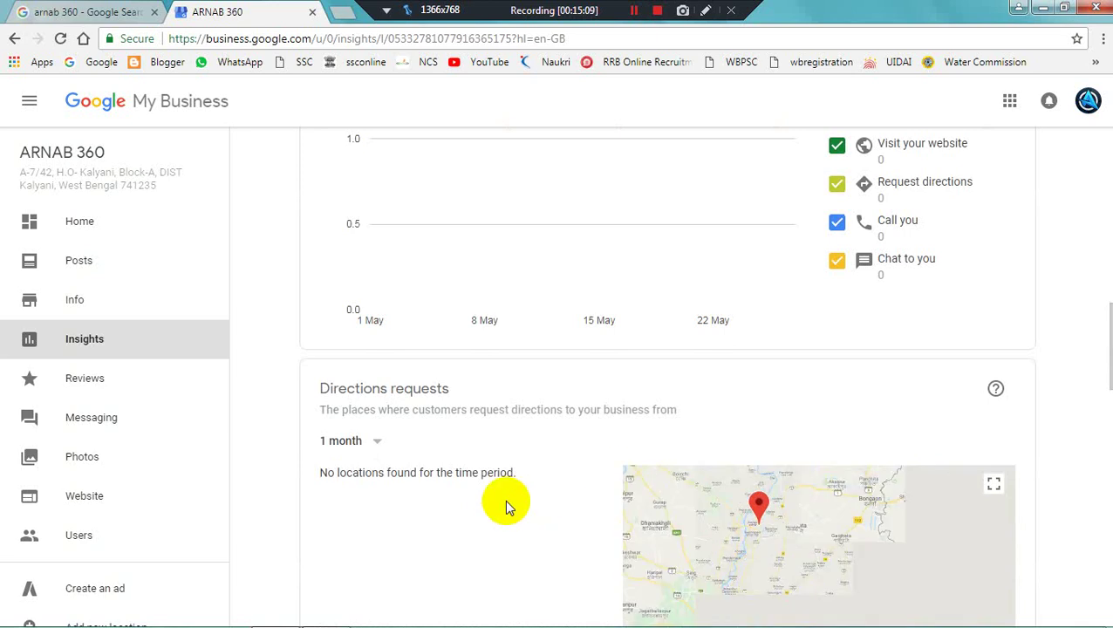
scroll(508, 505, "down", 3)
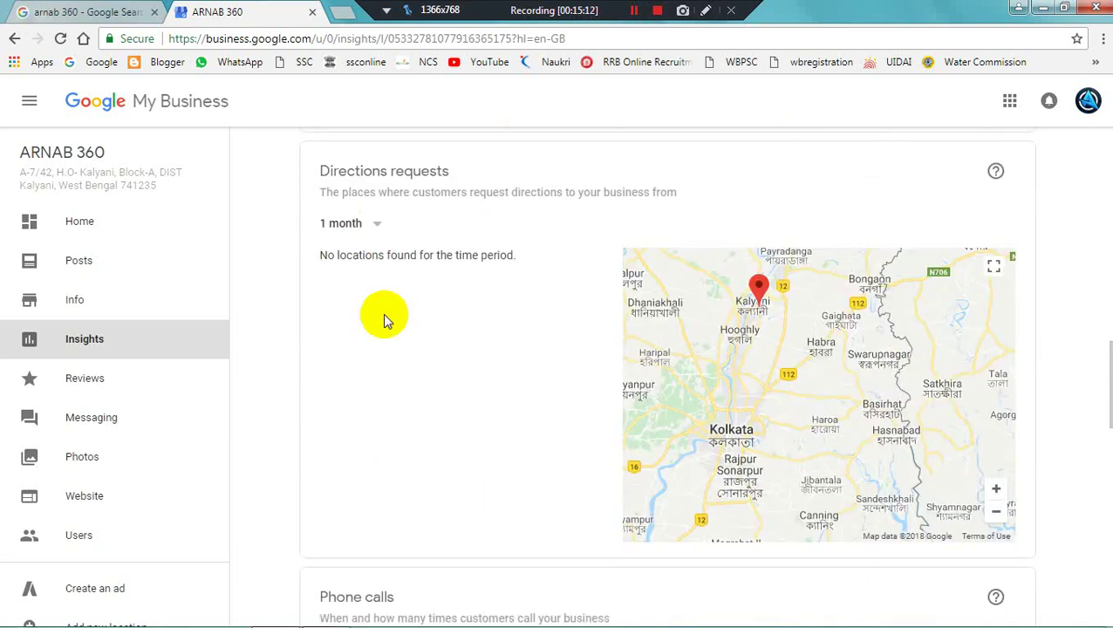
double_click(782, 377)
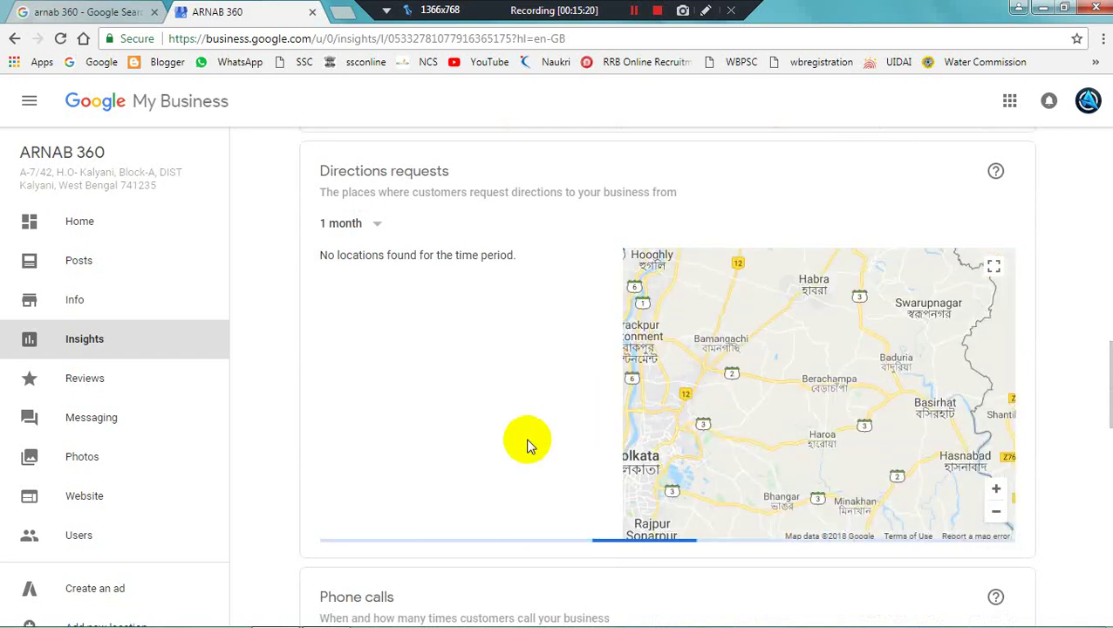
scroll(527, 440, "down", 4)
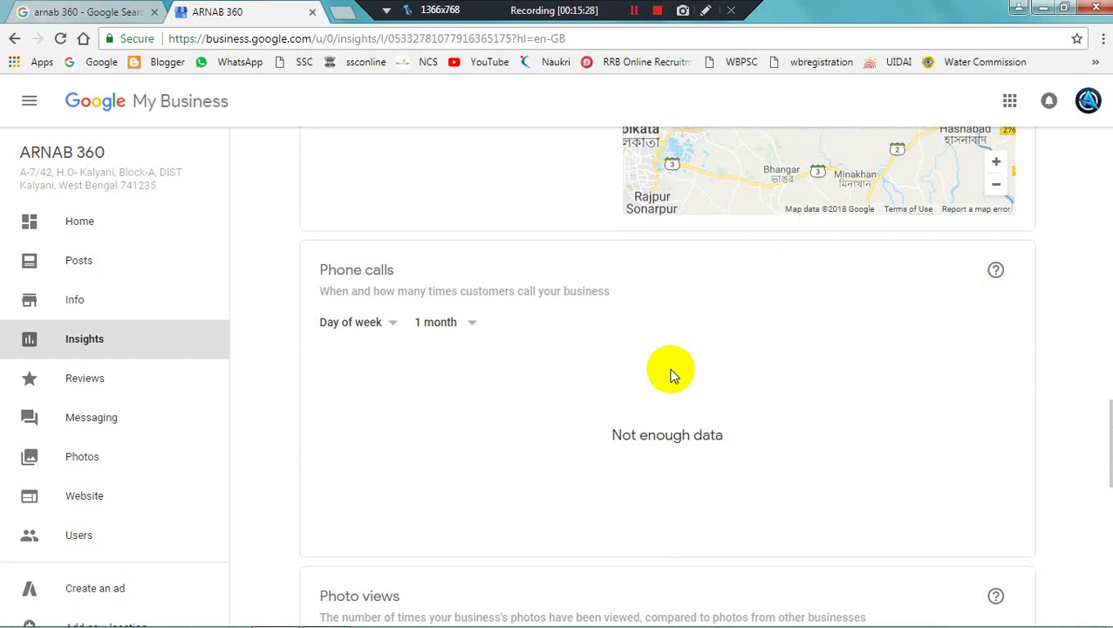
Step: Examine the Photo views and Photo quantity charts comparing the listing with similar businesses
scroll(653, 395, "down", 3)
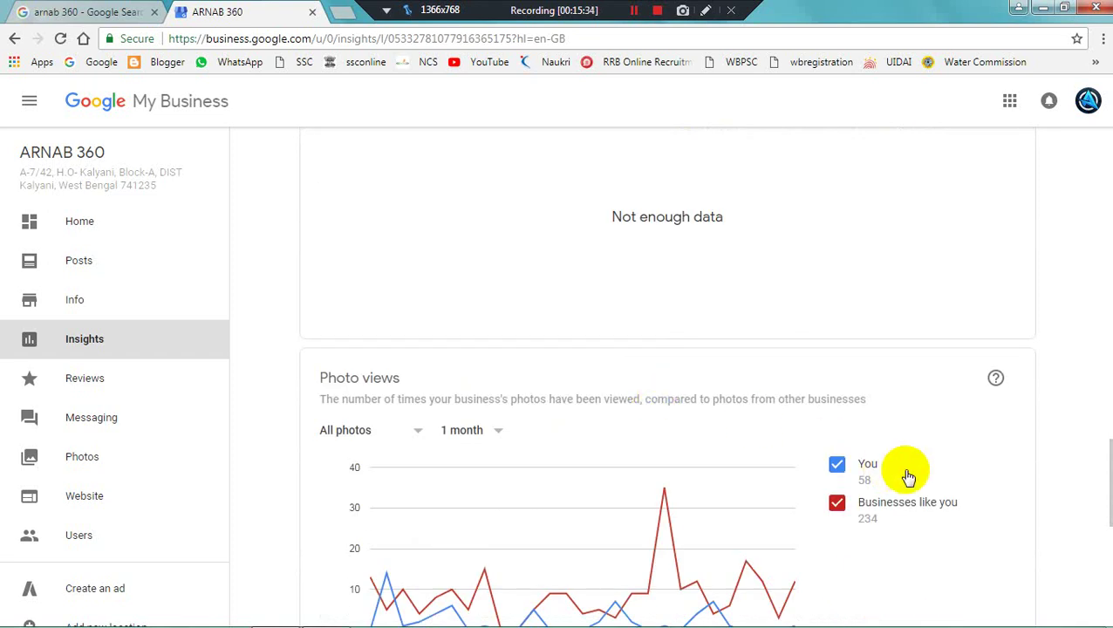
scroll(903, 471, "down", 1)
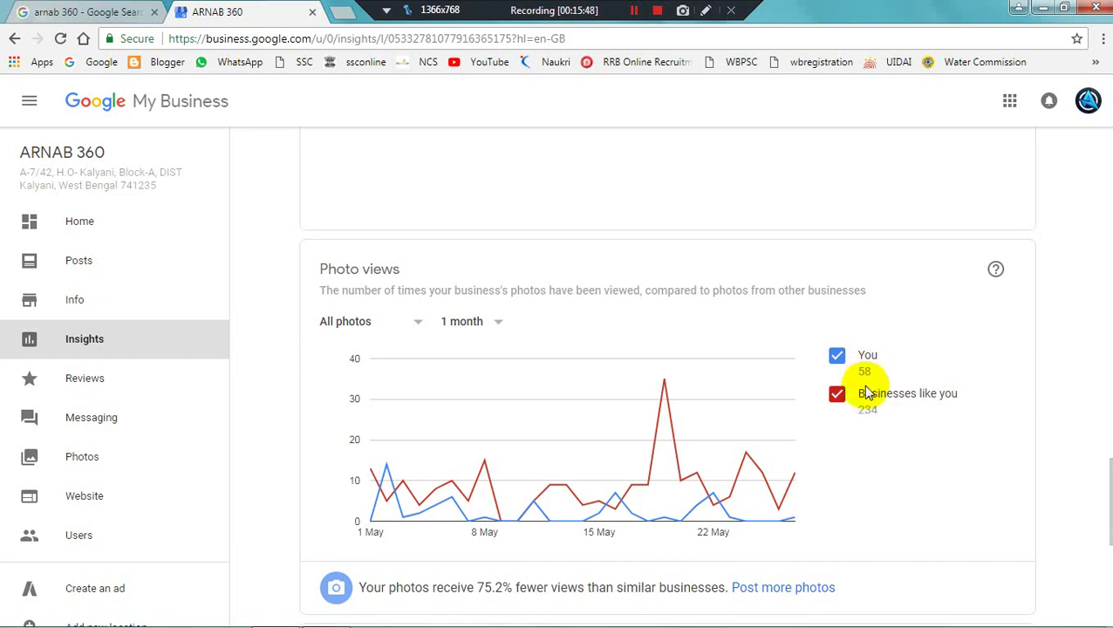
mouse_move(720, 434)
scroll(857, 463, "down", 4)
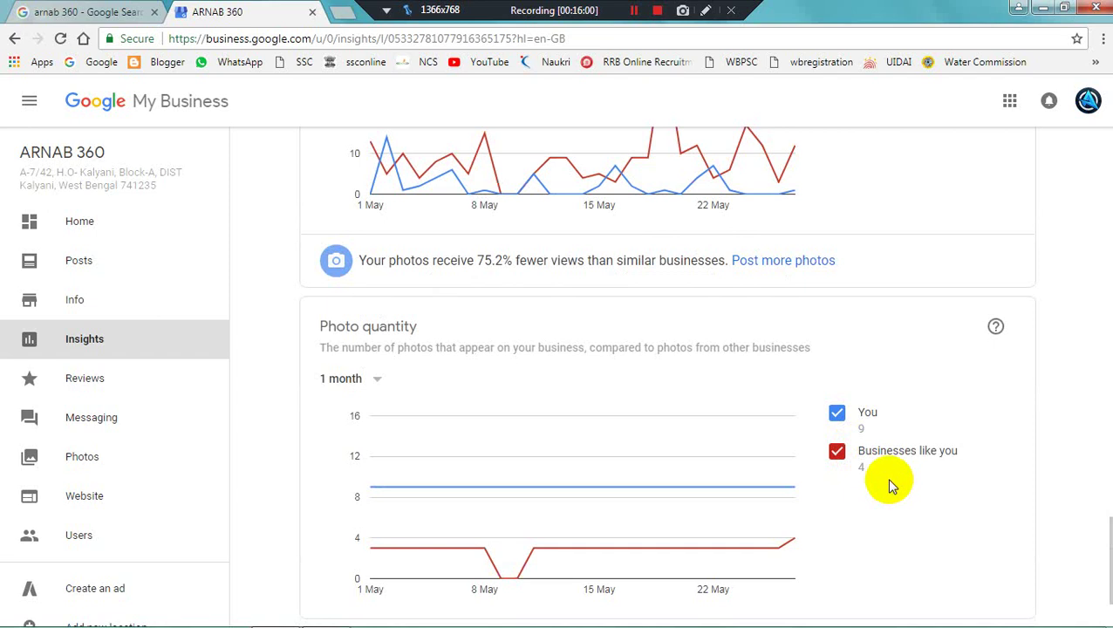
scroll(890, 485, "down", 2)
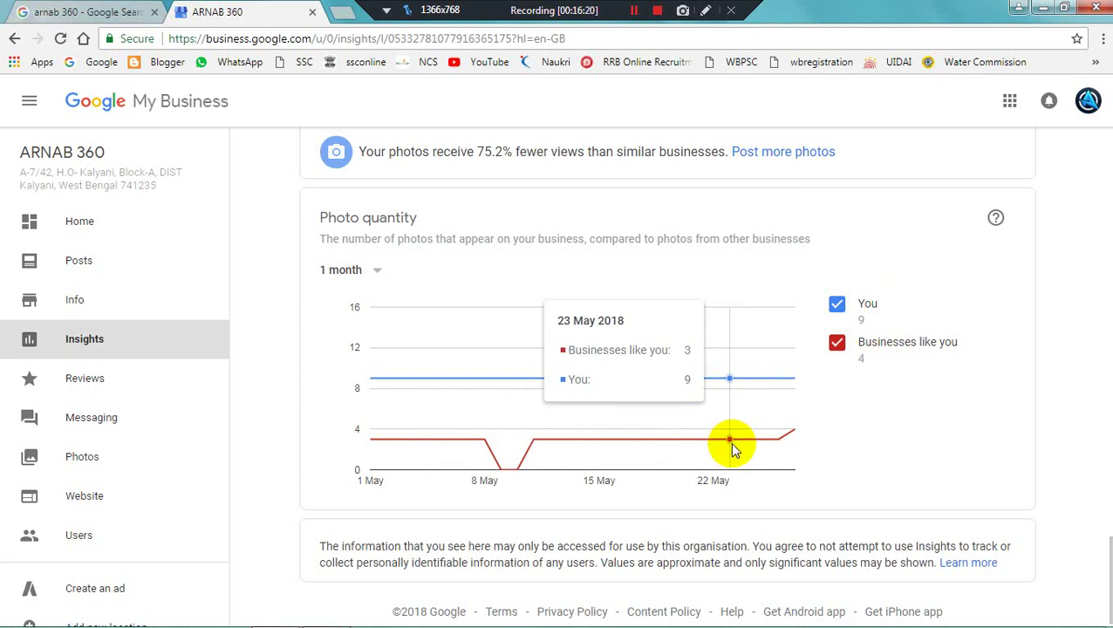
scroll(730, 441, "up", 5)
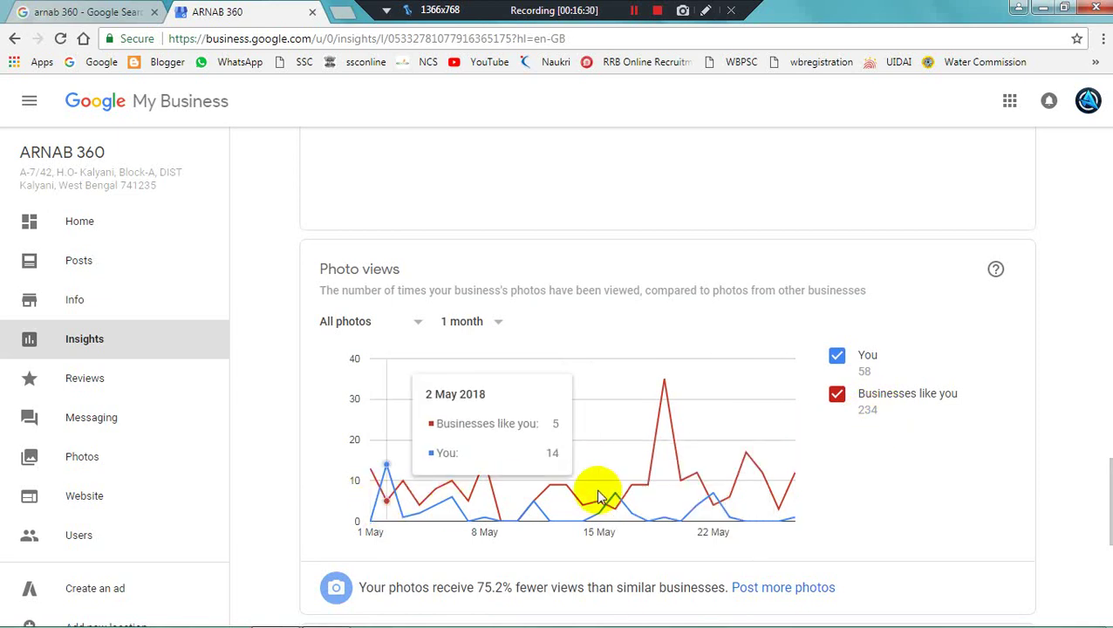
scroll(656, 513, "down", 5)
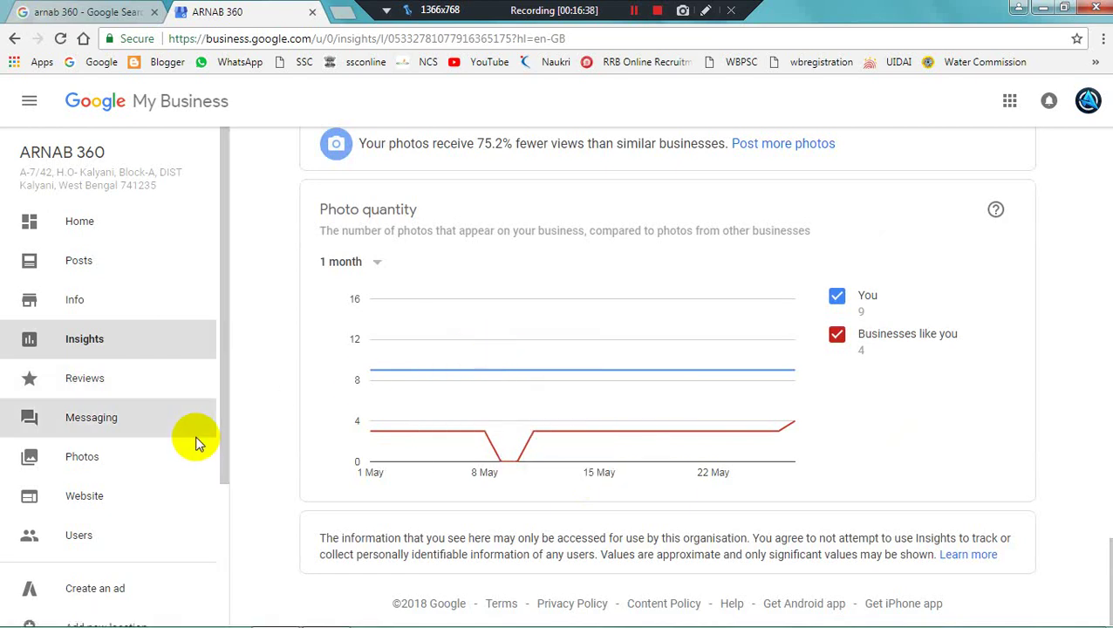
Step: Open the listing's Reviews and read through all customer ratings and the owner's replies
left_click(120, 385)
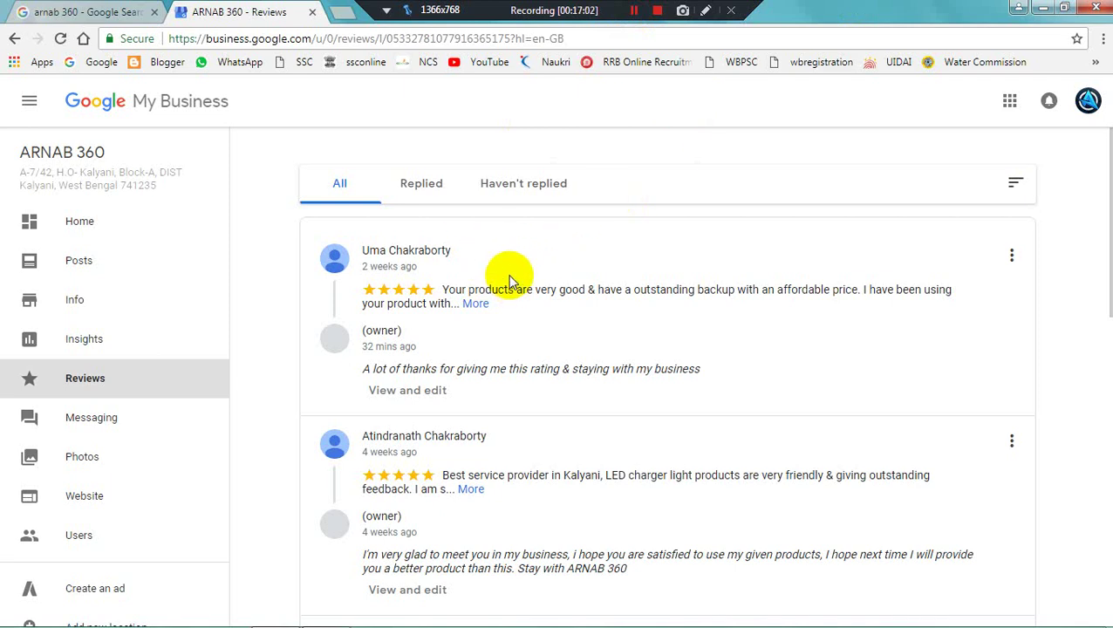
scroll(528, 292, "down", 4)
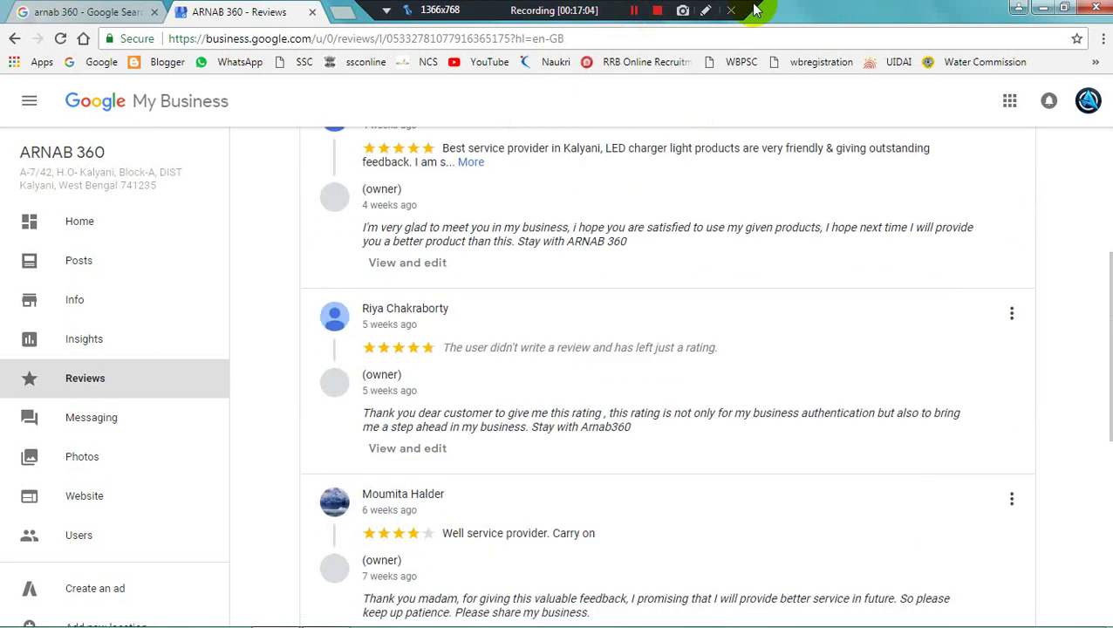
scroll(621, 318, "down", 3)
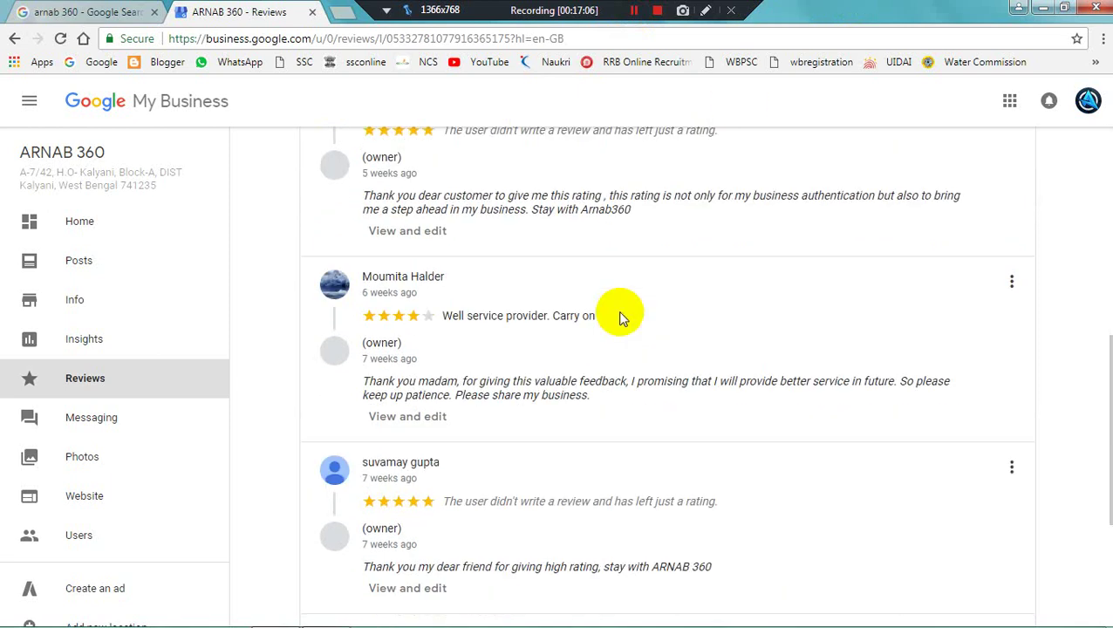
scroll(621, 318, "down", 3)
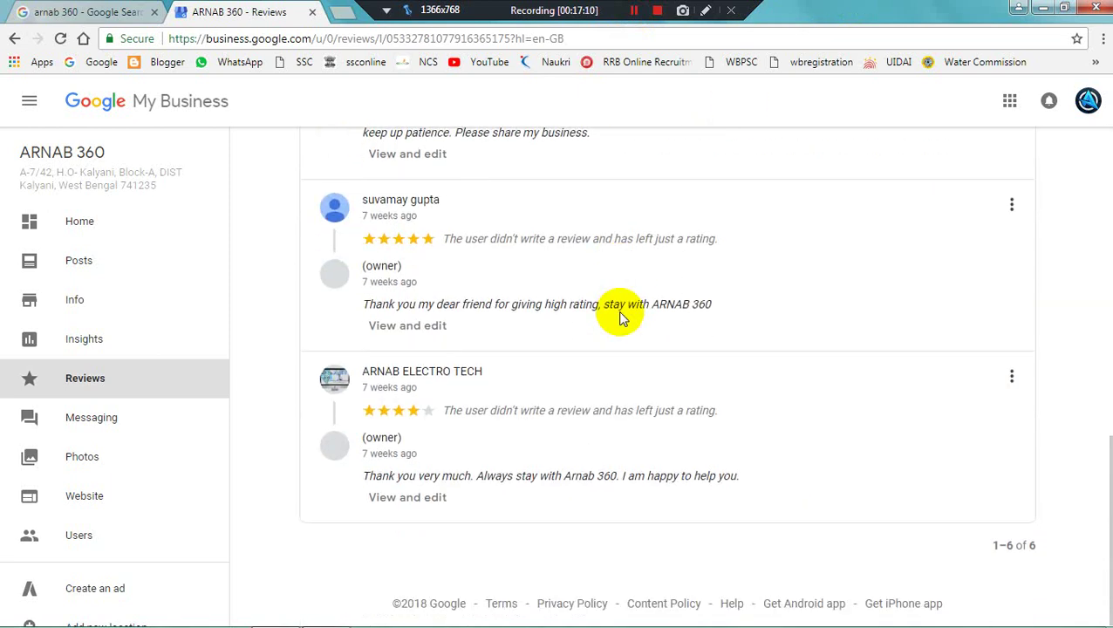
scroll(619, 319, "up", 4)
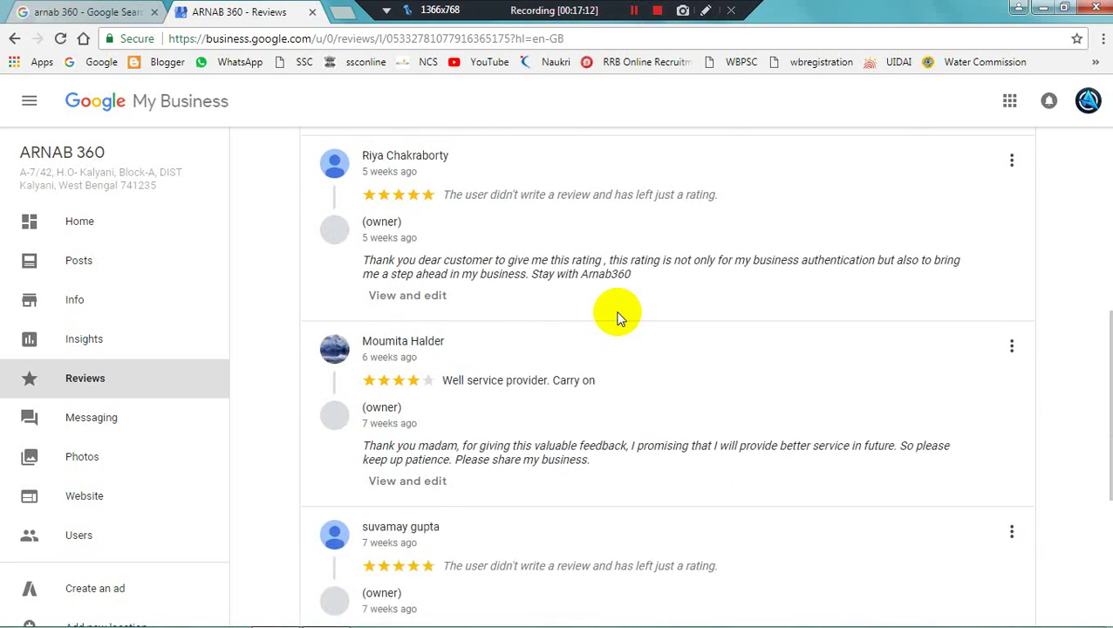
scroll(616, 319, "up", 5)
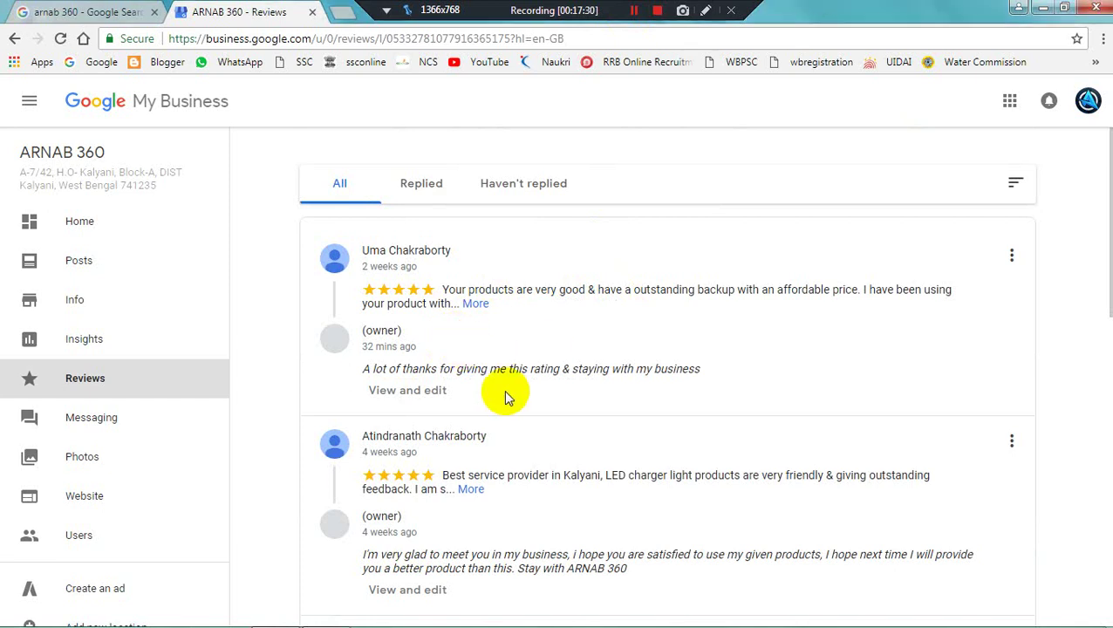
scroll(508, 394, "down", 4)
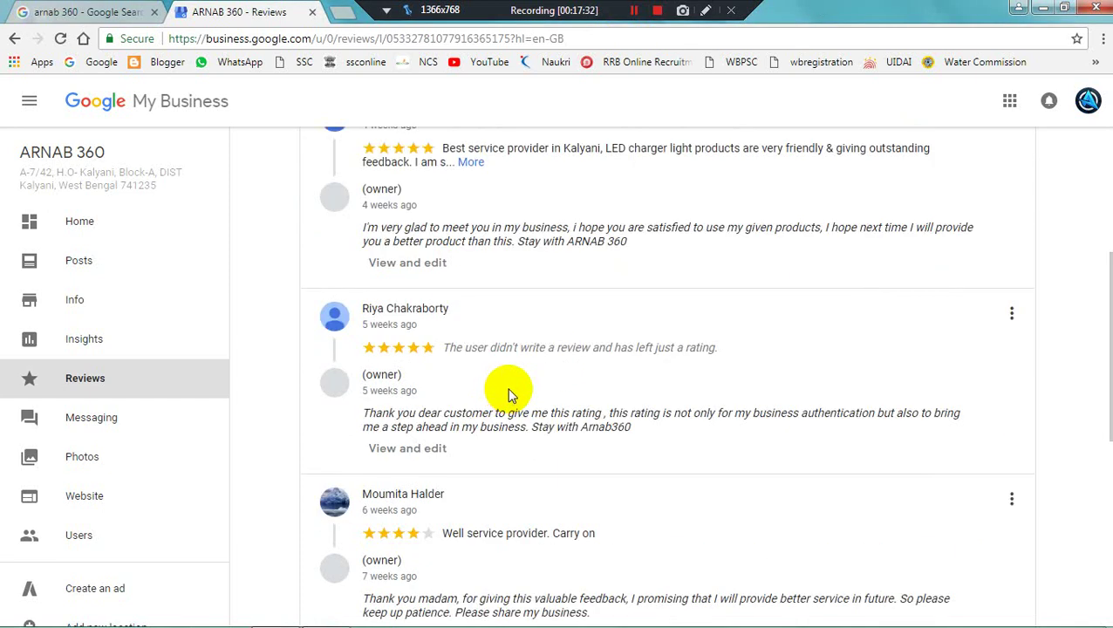
scroll(509, 389, "down", 5)
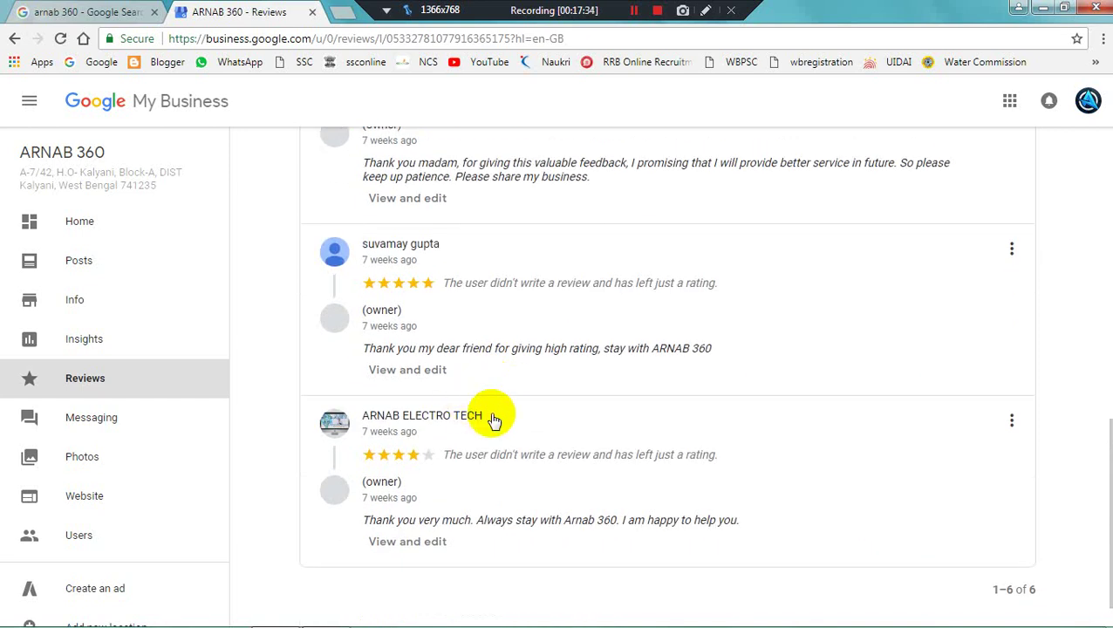
scroll(503, 411, "up", 10)
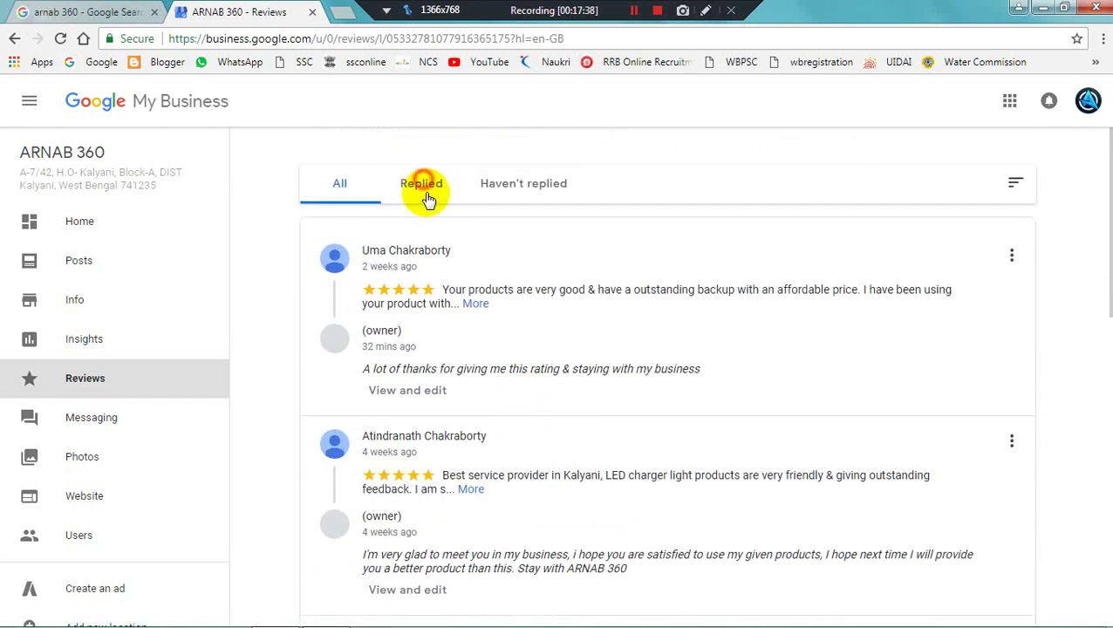
Step: Filter the reviews by Replied and by Haven't replied, and return to the All view
left_click(427, 190)
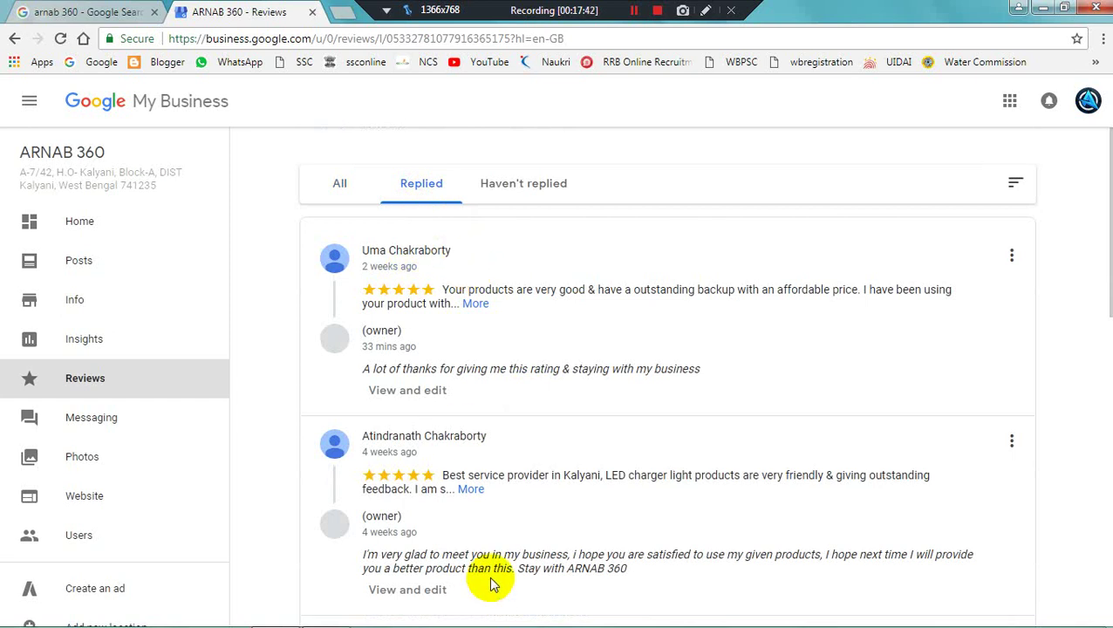
left_click(529, 202)
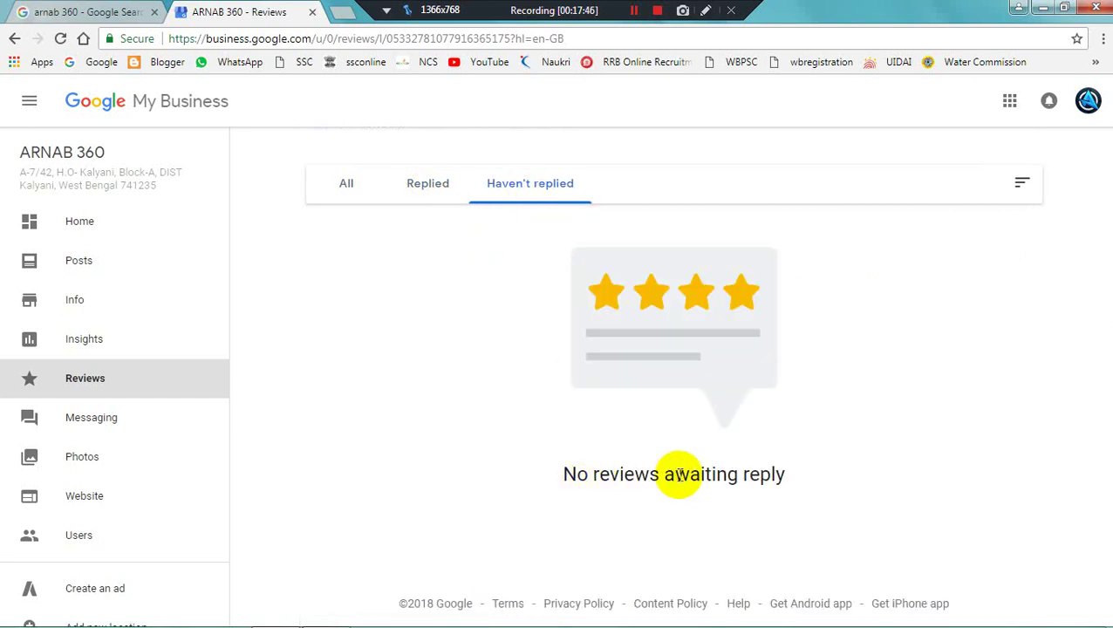
left_click(345, 189)
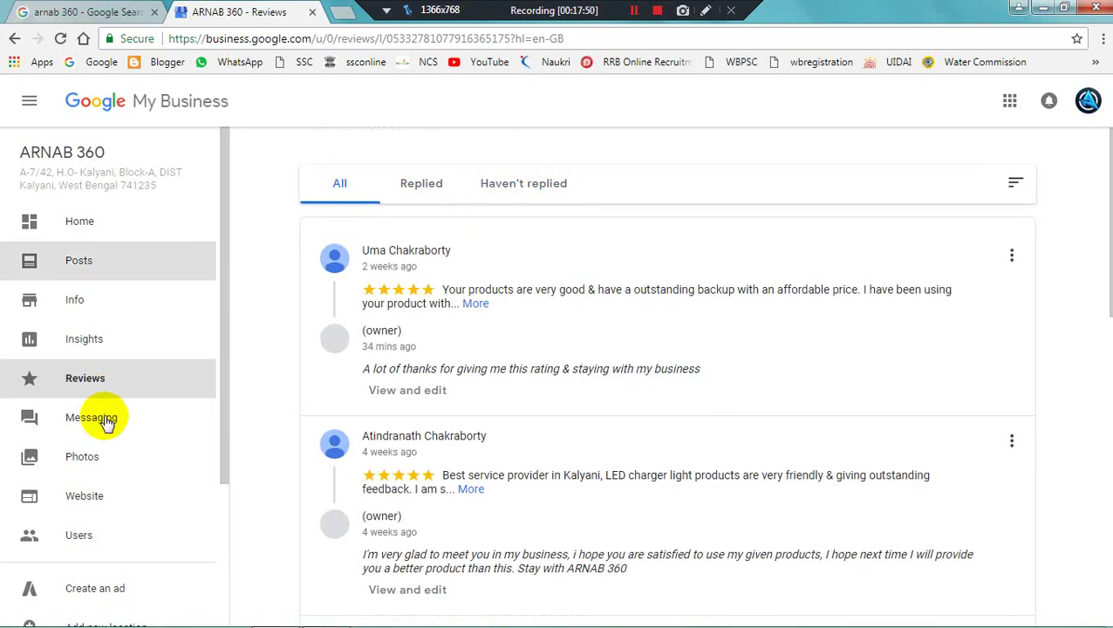
Step: Open the Messaging settings, review the welcome message and messaging options, and dismiss the messaging setup notice
left_click(127, 431)
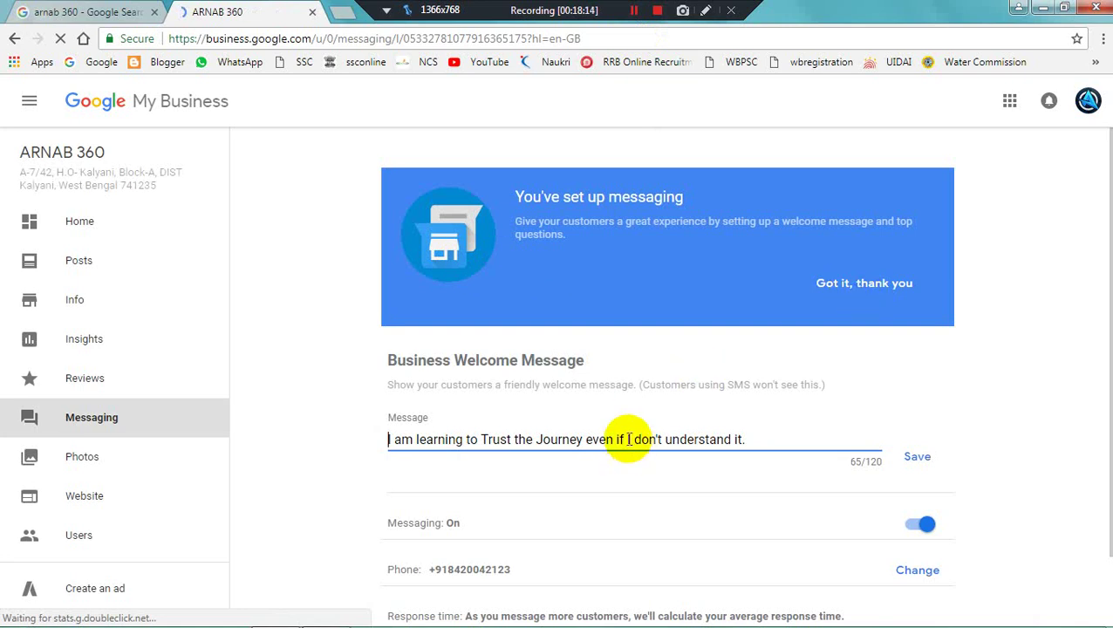
scroll(742, 314, "down", 1)
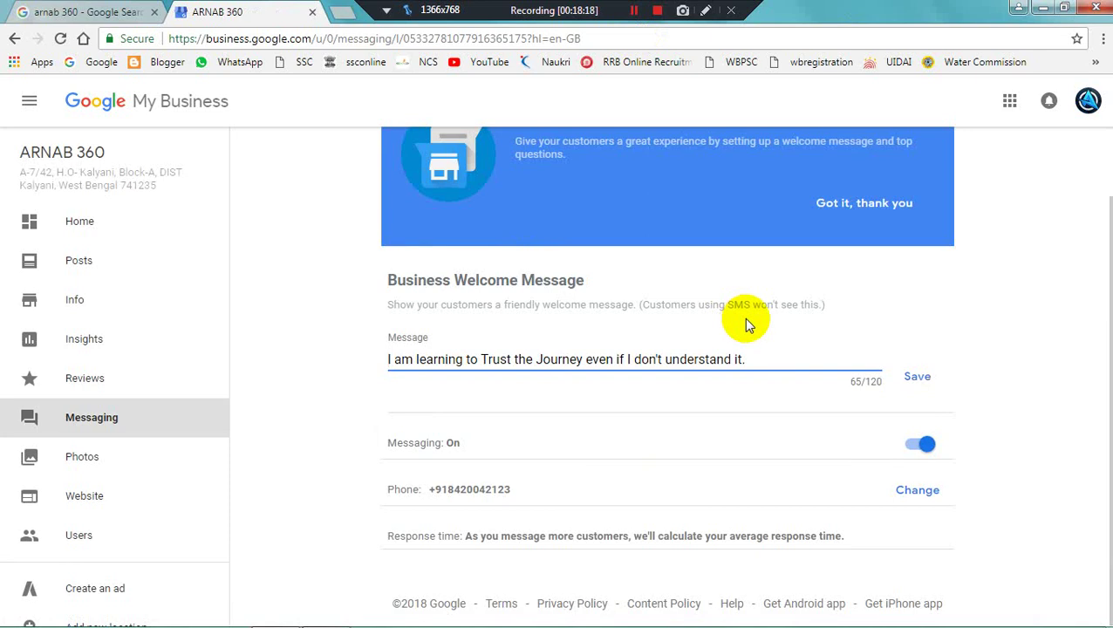
scroll(744, 323, "up", 1)
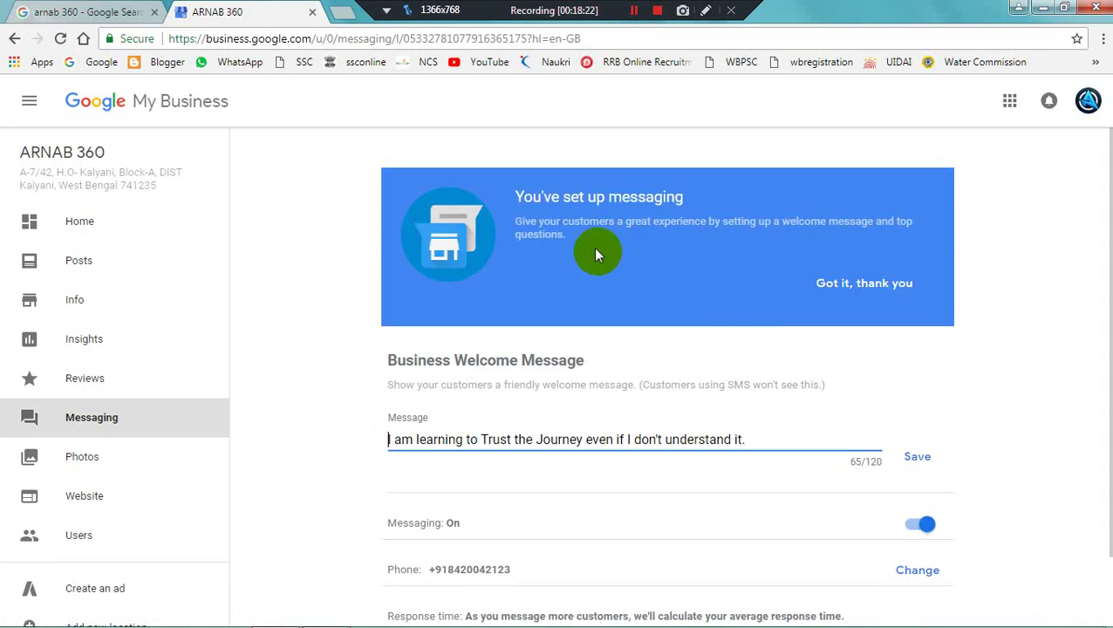
left_click(863, 288)
left_click(817, 284)
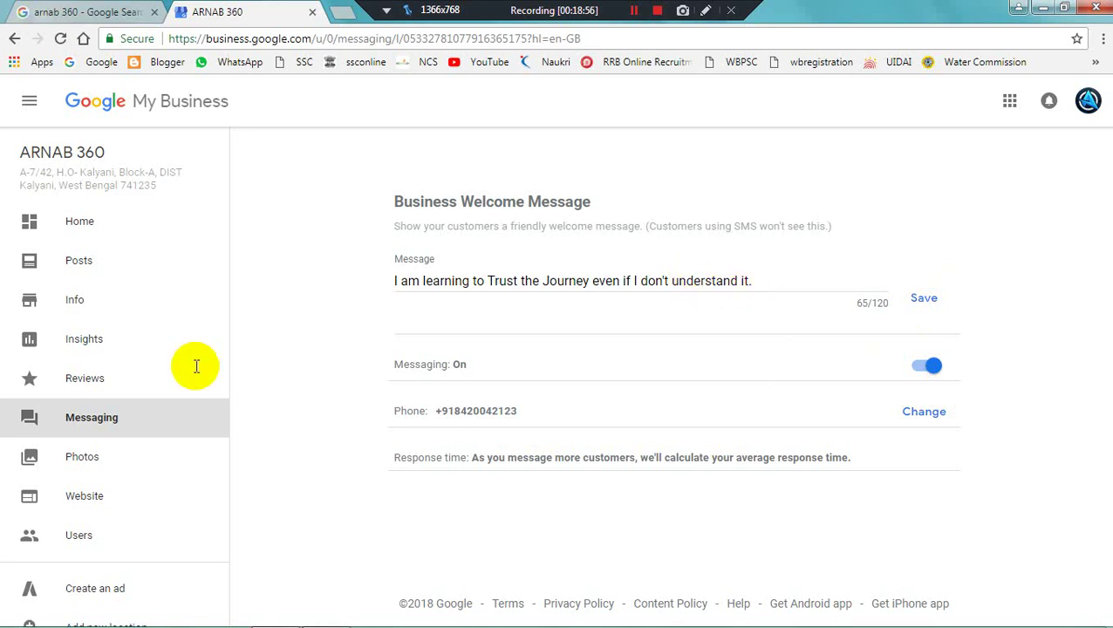
Step: Open the listing's Photos and look through the Video, Interior, Exterior, At work, Team and Identity categories
left_click(83, 460)
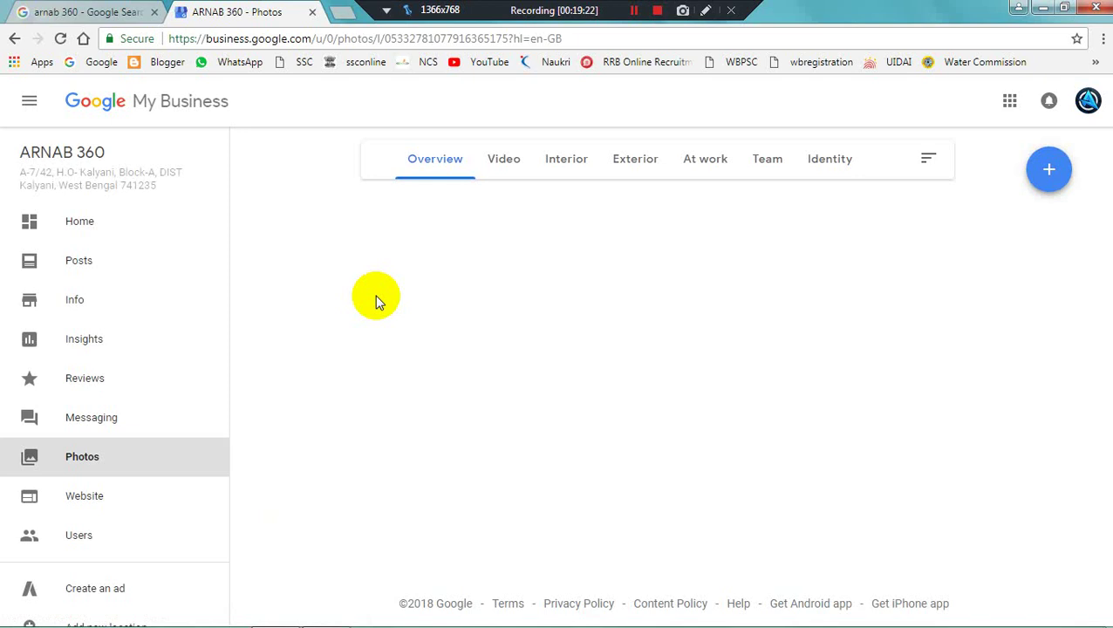
left_click(498, 159)
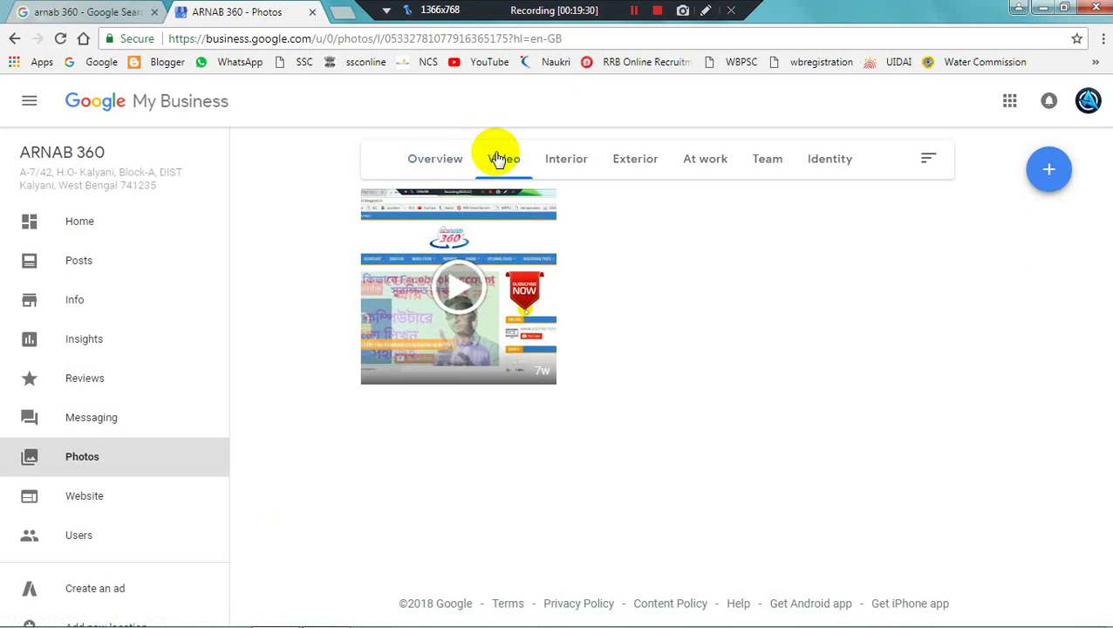
left_click(565, 168)
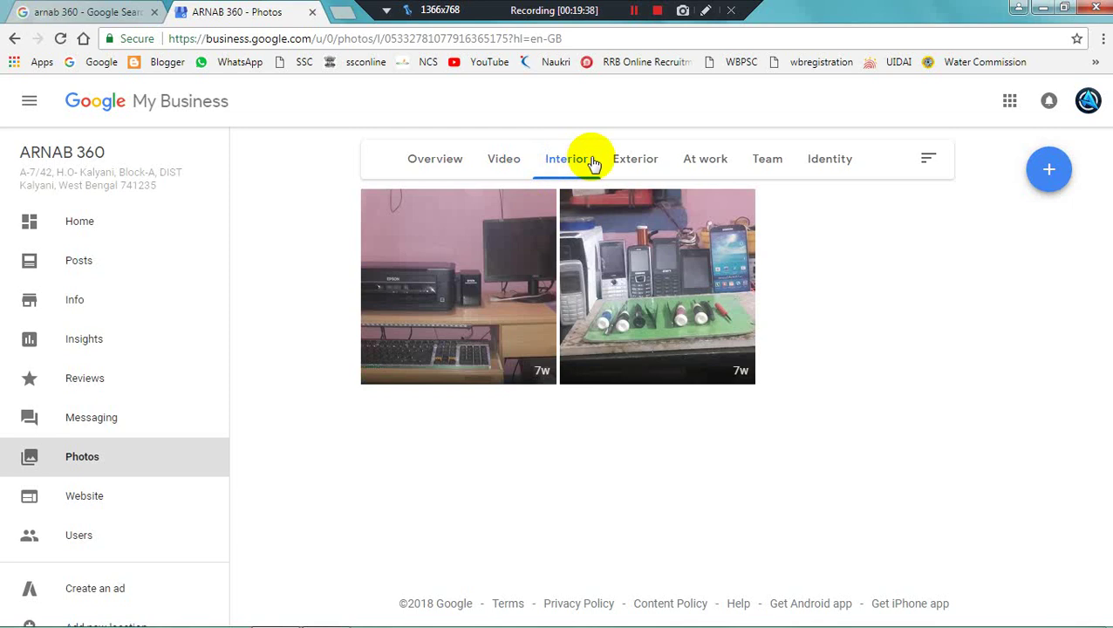
left_click(637, 168)
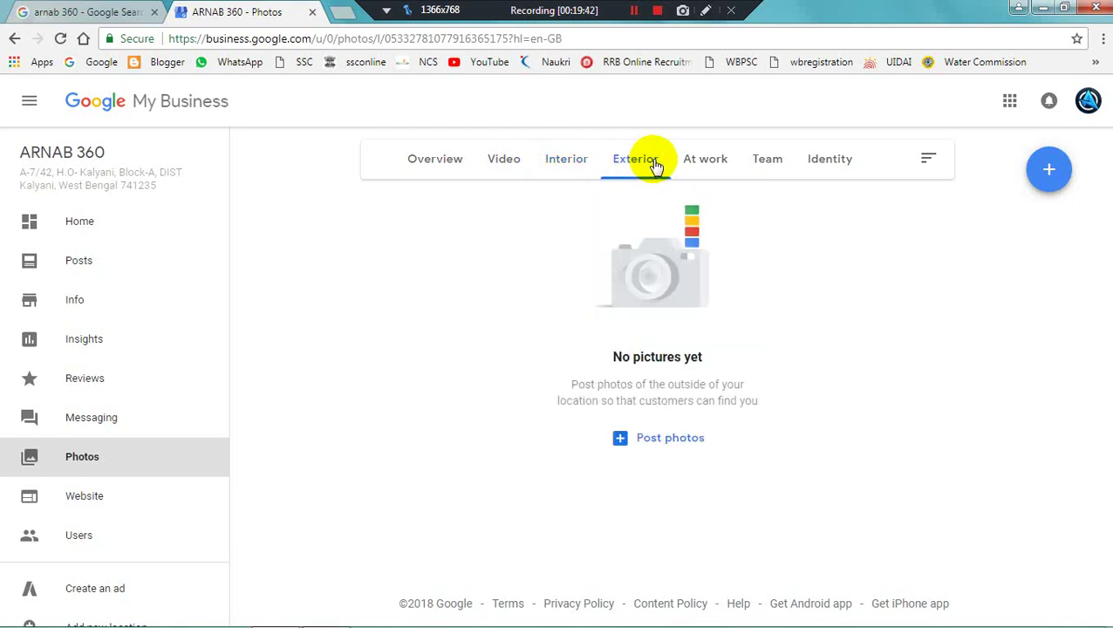
left_click(706, 168)
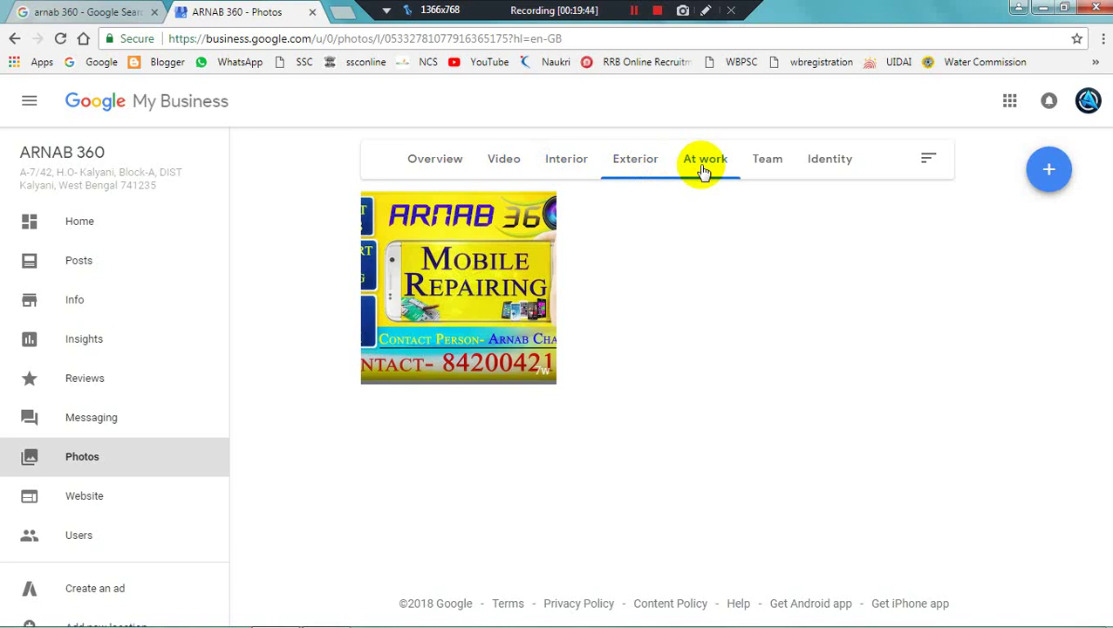
left_click(769, 163)
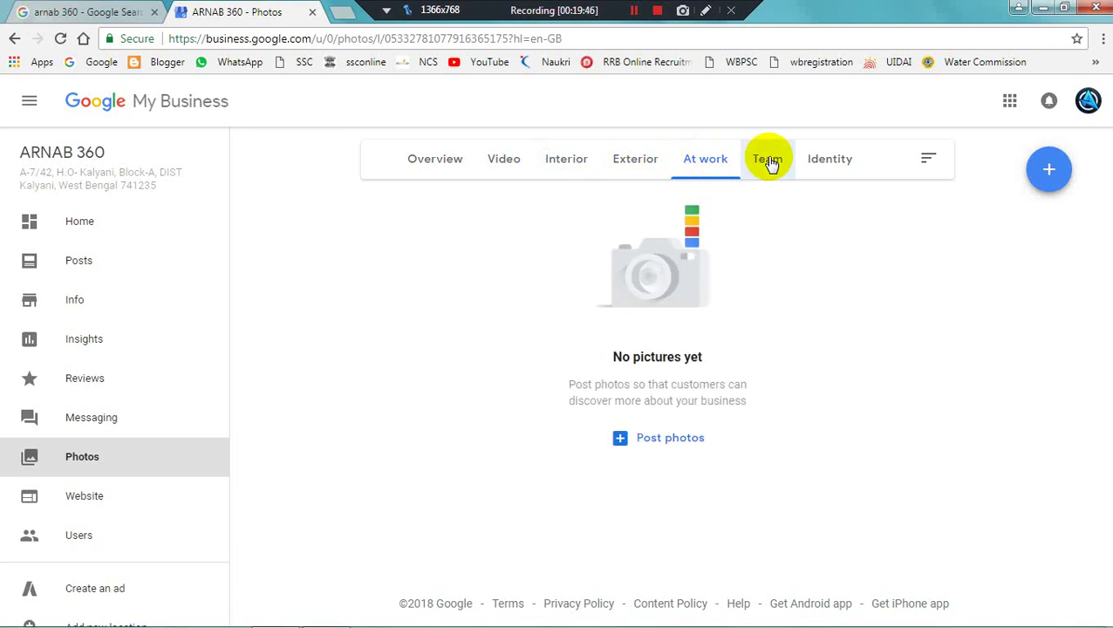
left_click(831, 174)
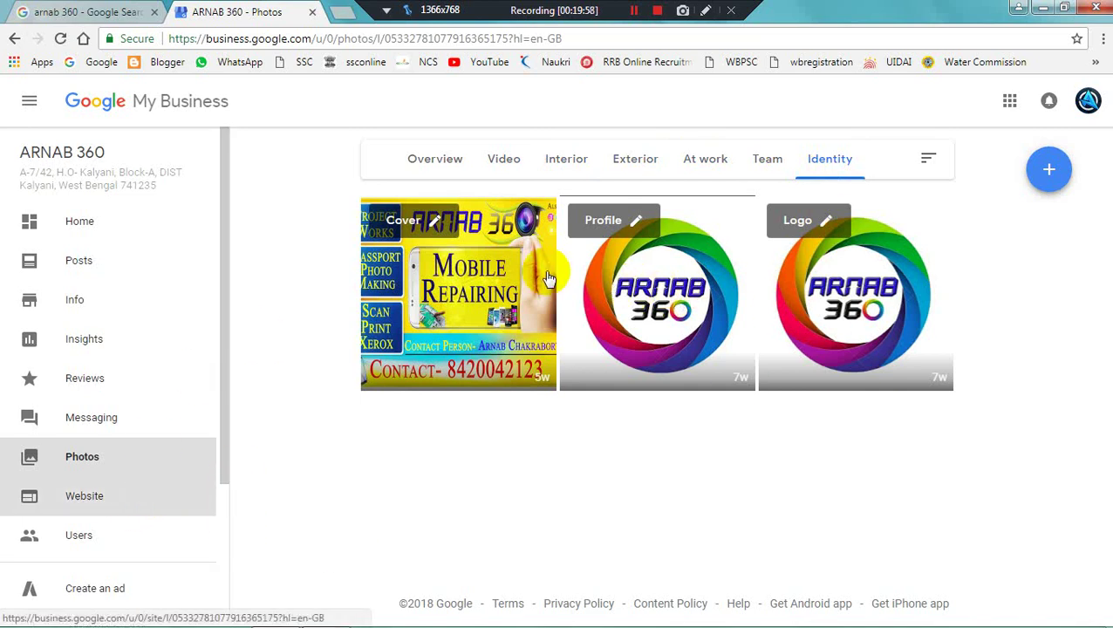
Step: Open the listing's Website page, view the live business site, and accept its cookie notice
left_click(106, 502)
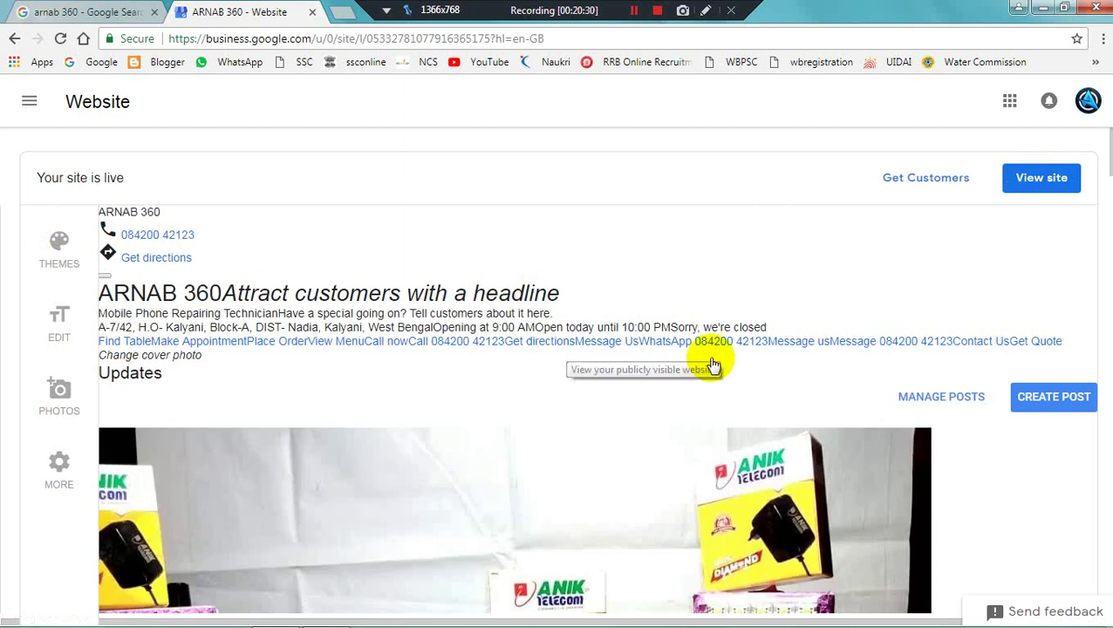
left_click(1043, 178)
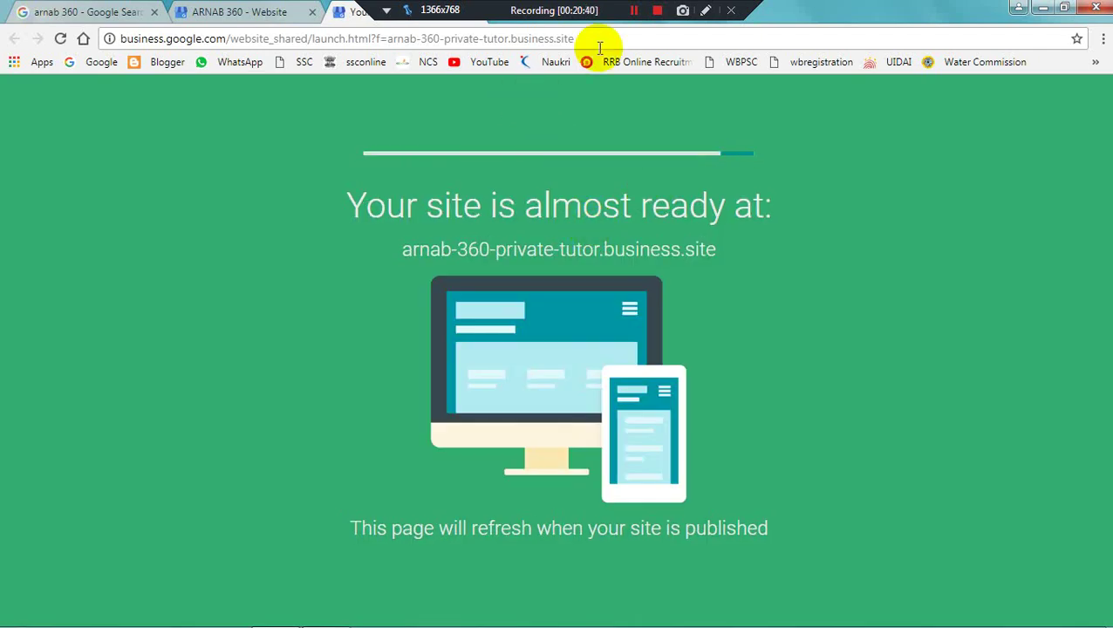
left_click(634, 17)
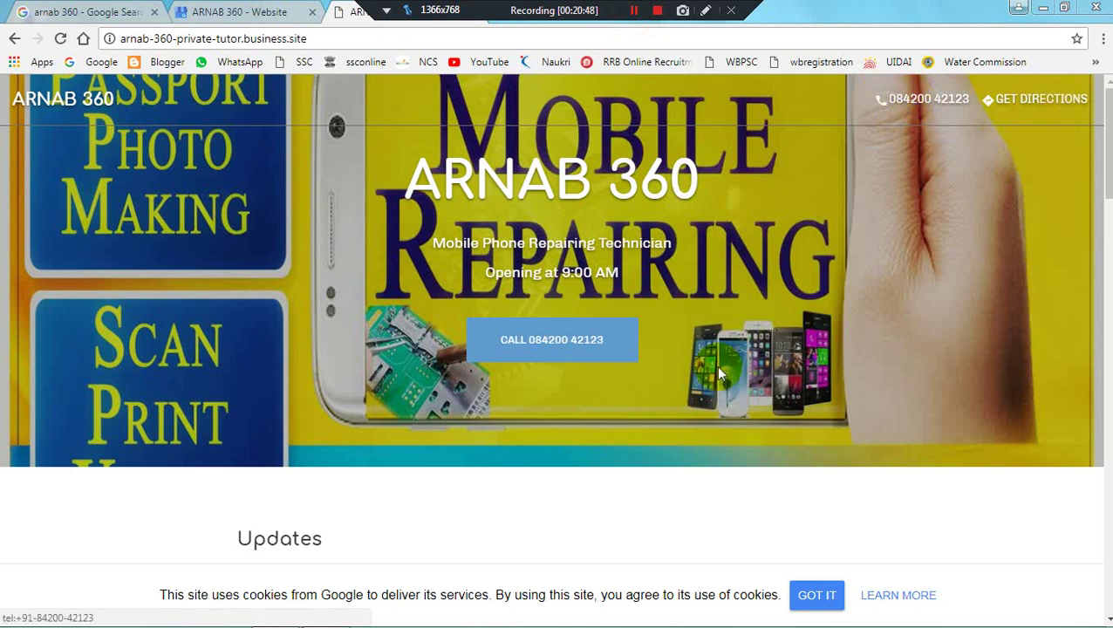
left_click(522, 341)
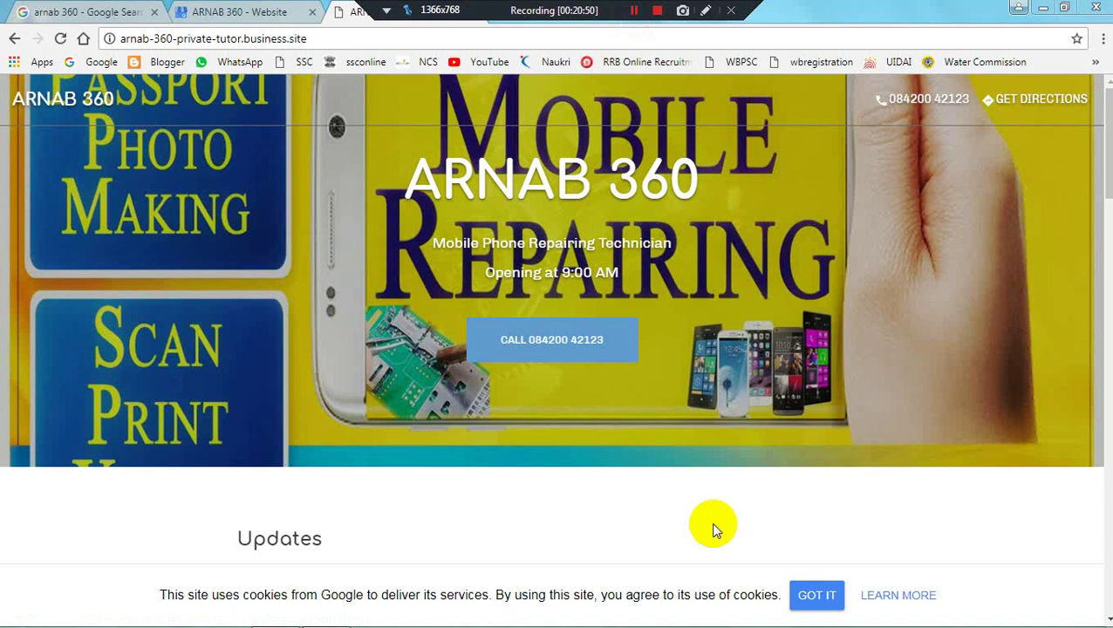
left_click(818, 599)
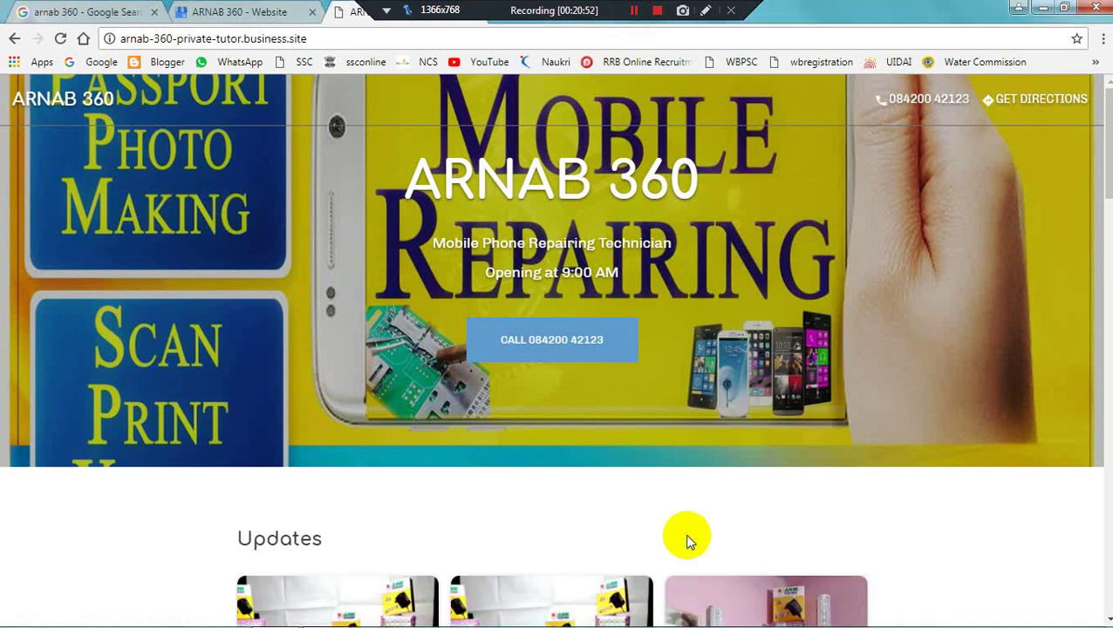
Step: Read the published site's Updates posts and the About us section with its services and website and YouTube links
scroll(663, 515, "down", 3)
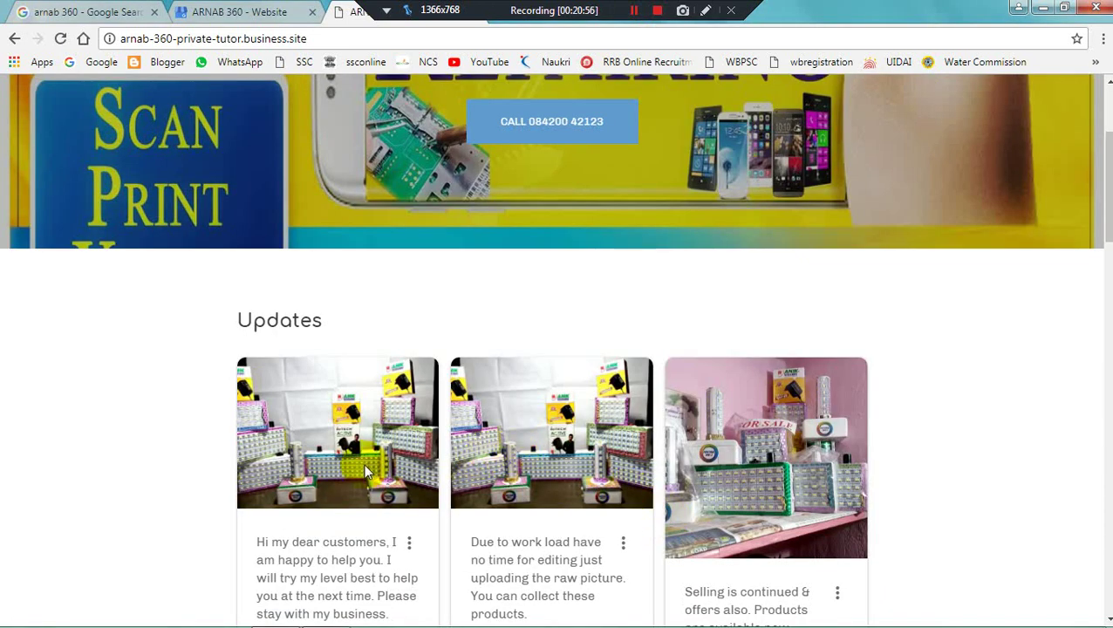
scroll(365, 476, "down", 4)
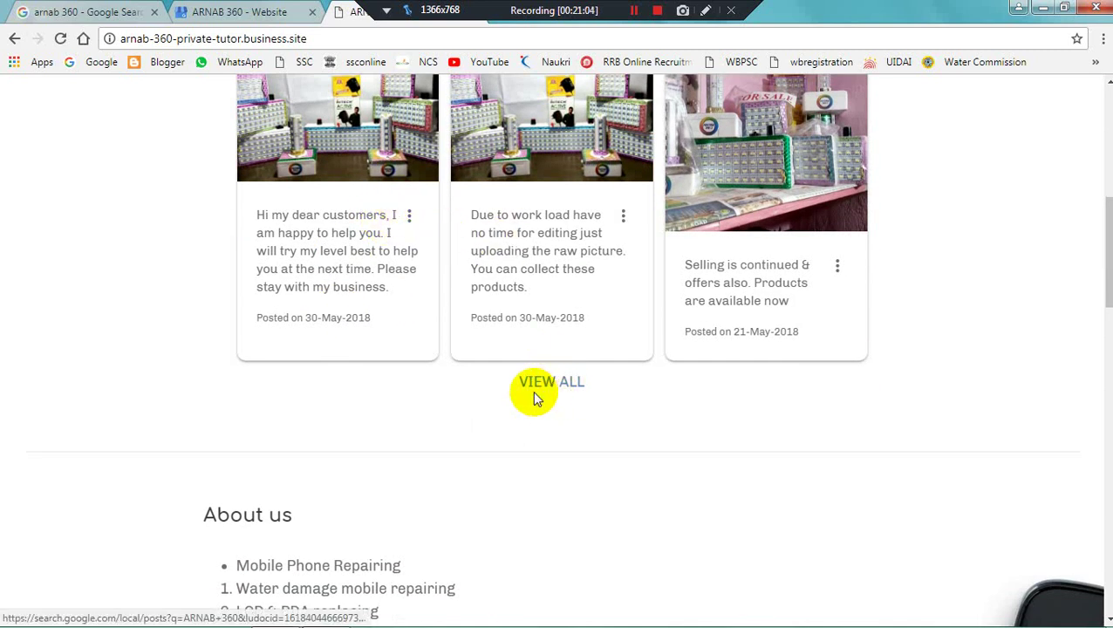
scroll(463, 444, "down", 1)
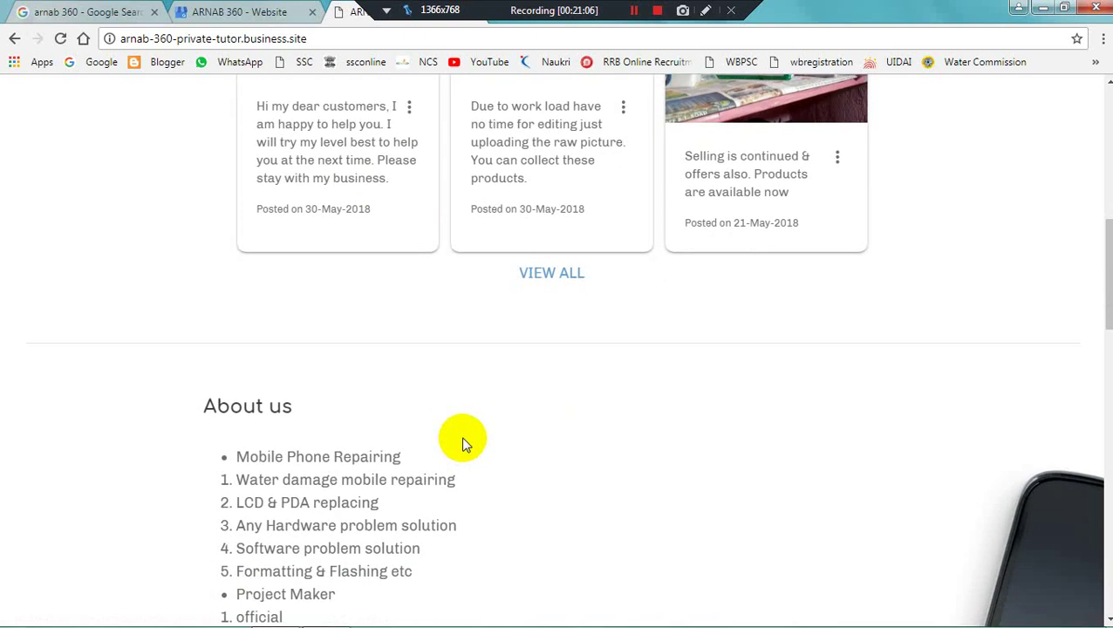
scroll(463, 444, "down", 2)
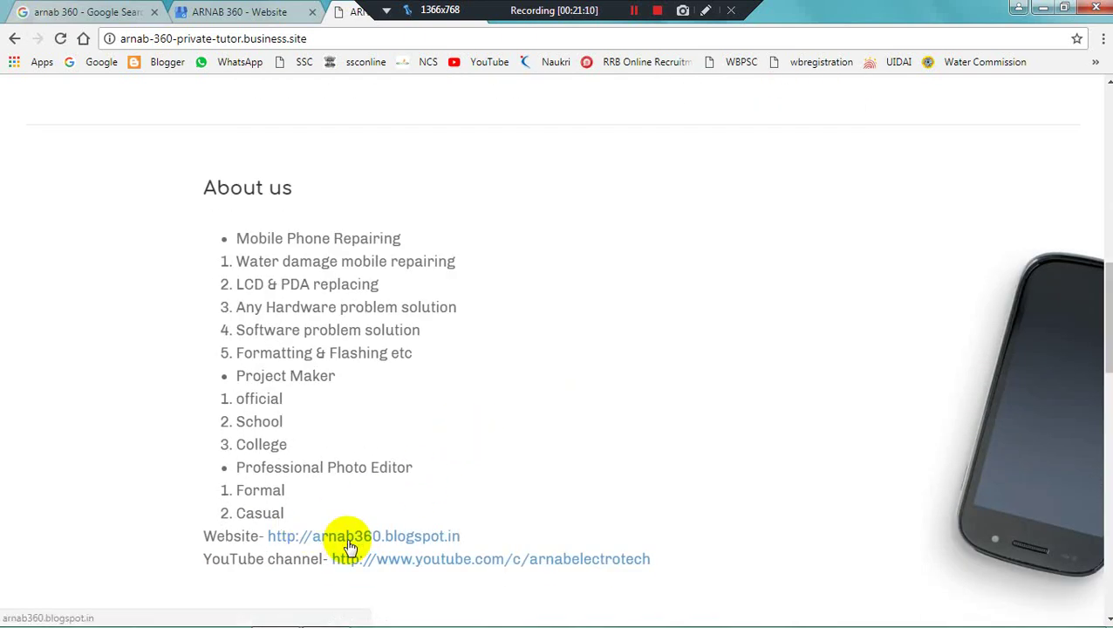
scroll(419, 587, "down", 2)
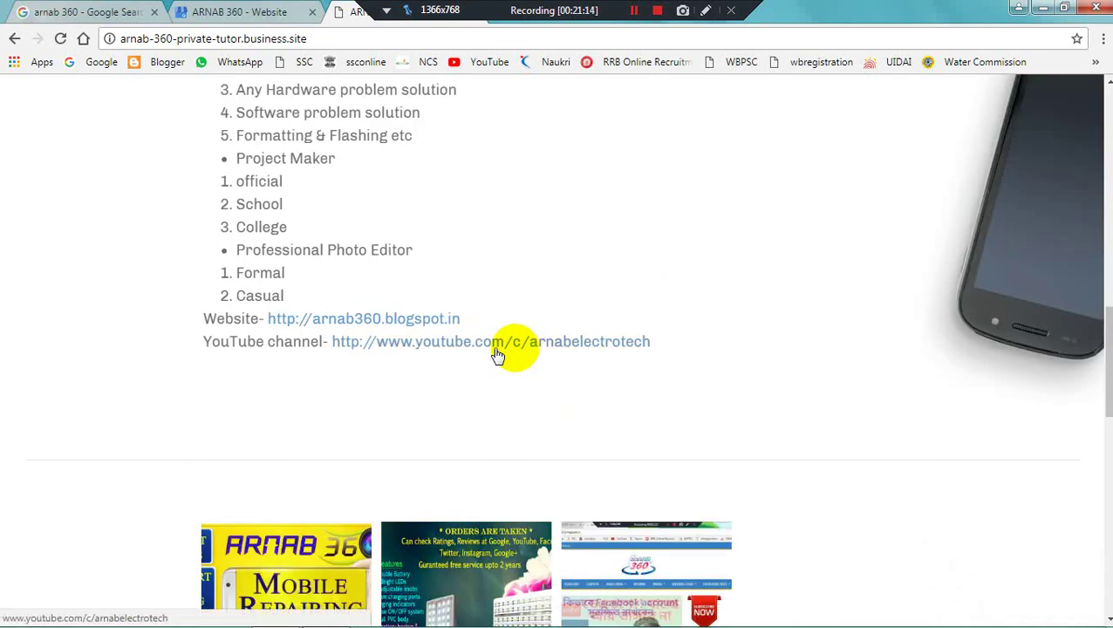
Step: Review the published site's photo gallery, map, address and business hours, and return from the site to the listing's previous Google My Business page
scroll(504, 507, "down", 3)
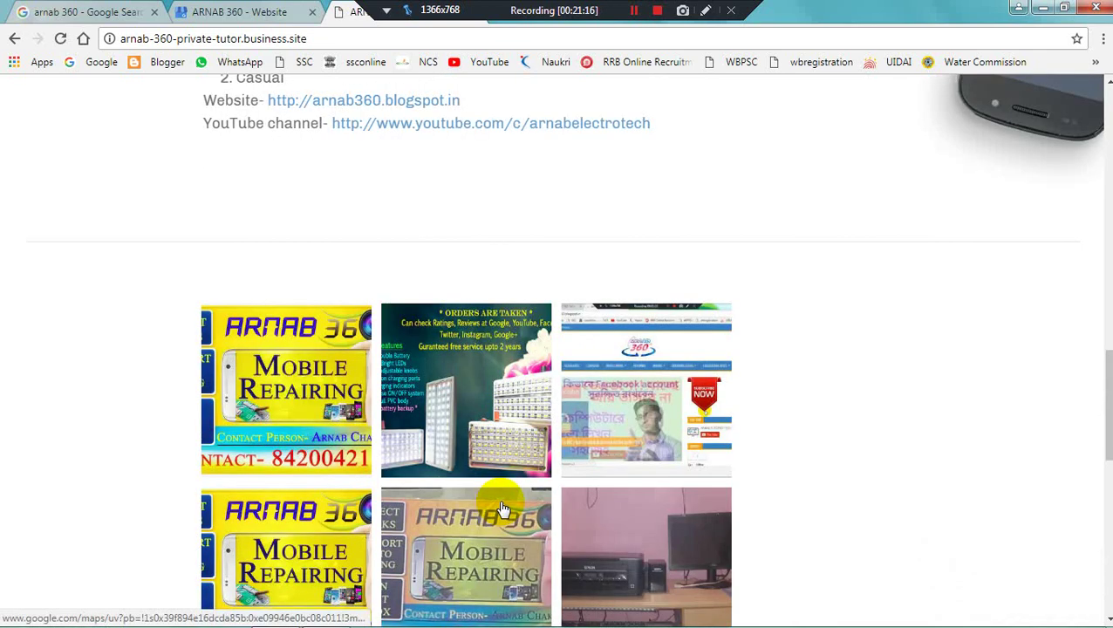
scroll(510, 509, "down", 3)
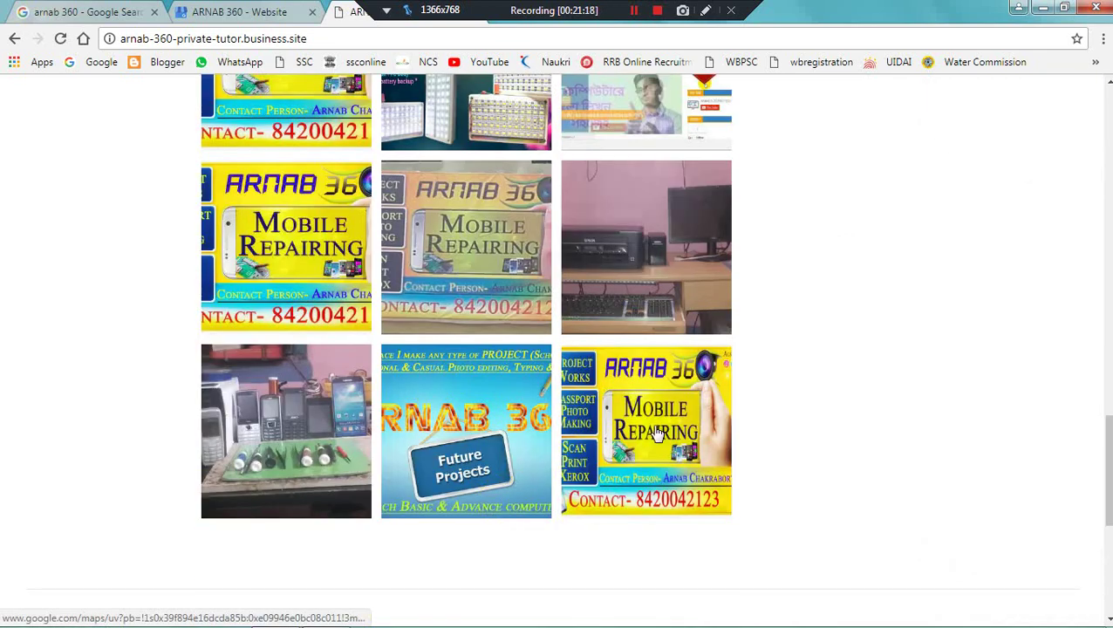
scroll(649, 429, "down", 4)
scroll(653, 432, "up", 4)
scroll(654, 433, "down", 3)
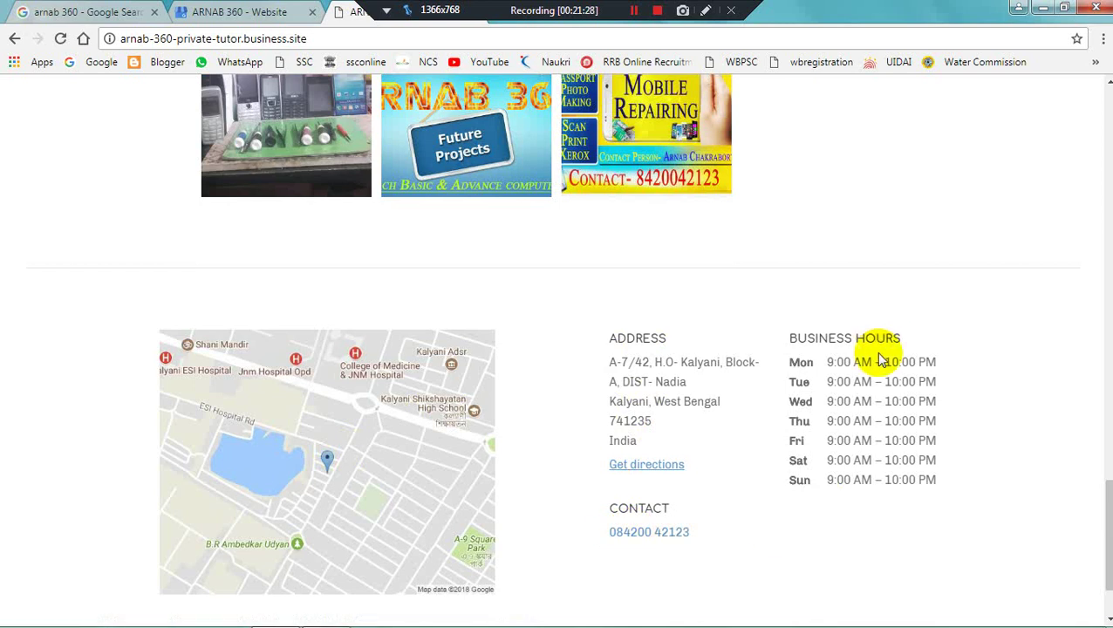
scroll(847, 460, "up", 15)
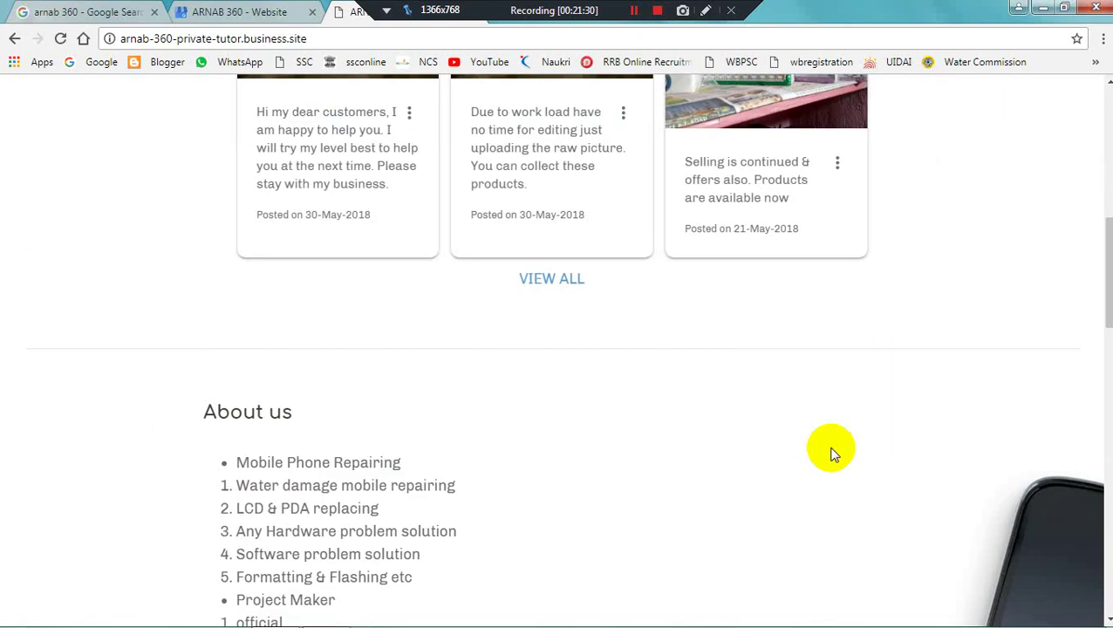
scroll(831, 451, "up", 2)
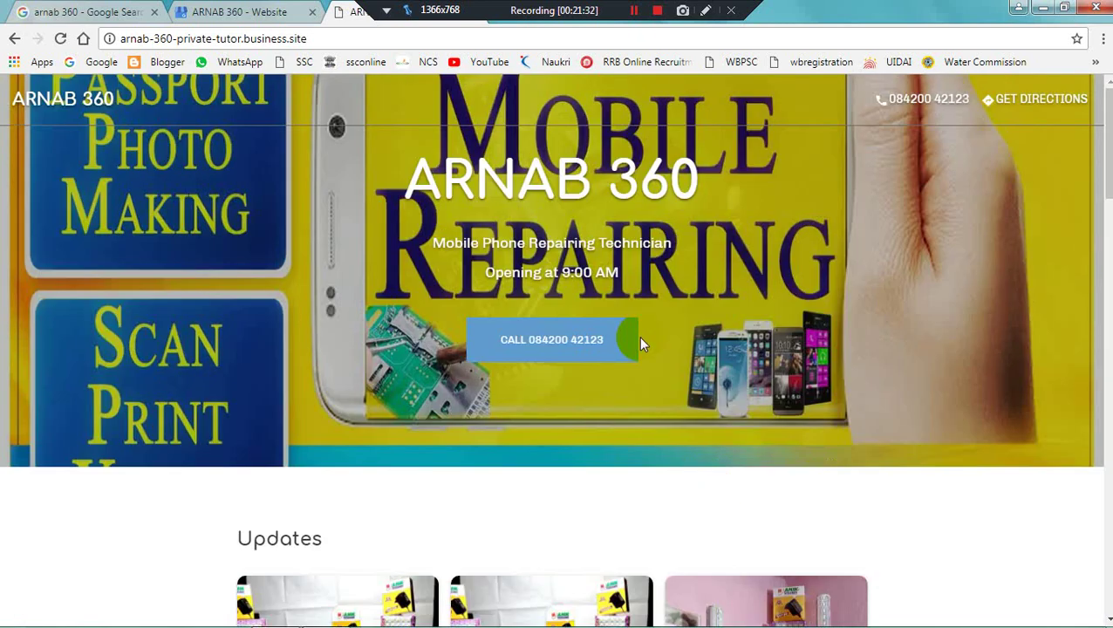
left_click(240, 11)
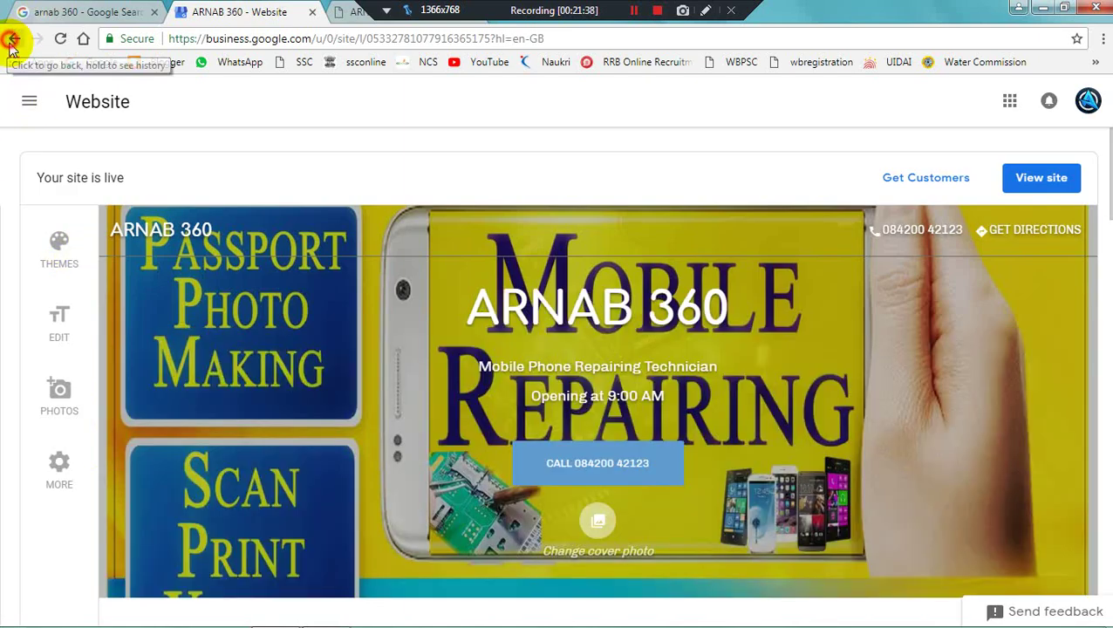
left_click(12, 40)
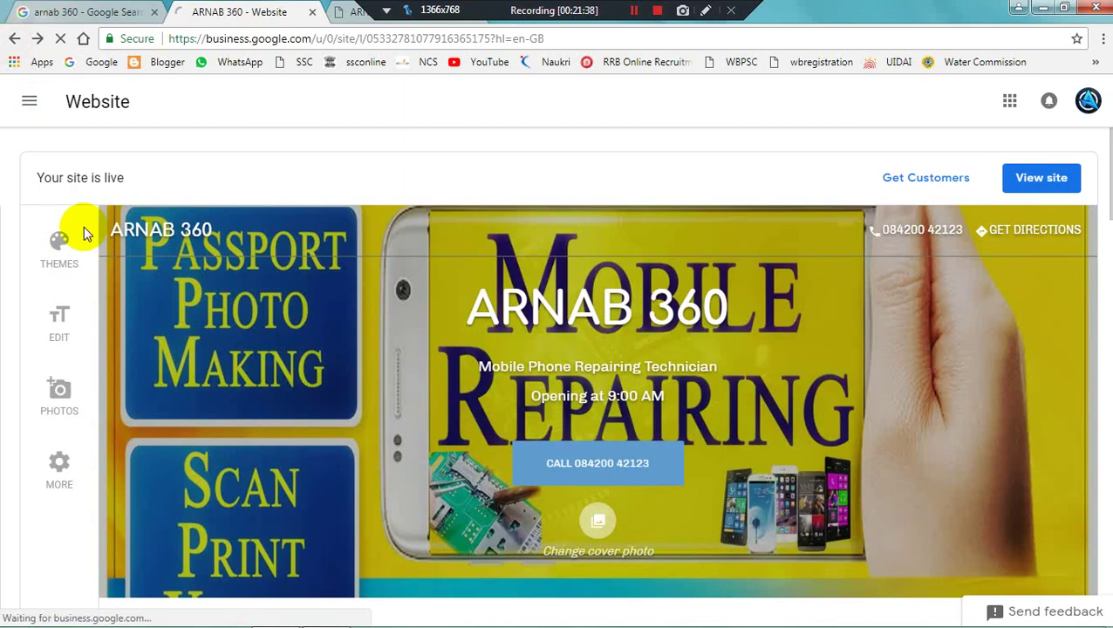